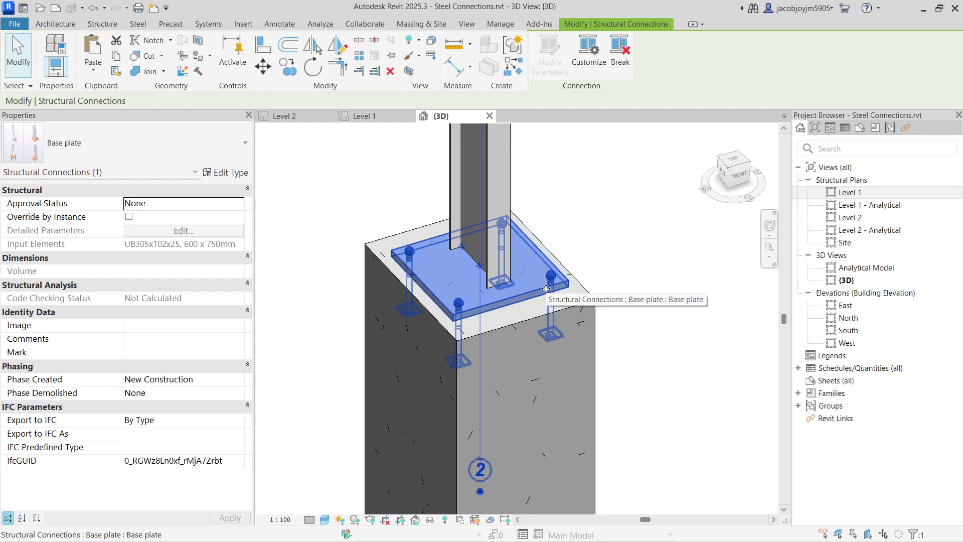
click(589, 259)
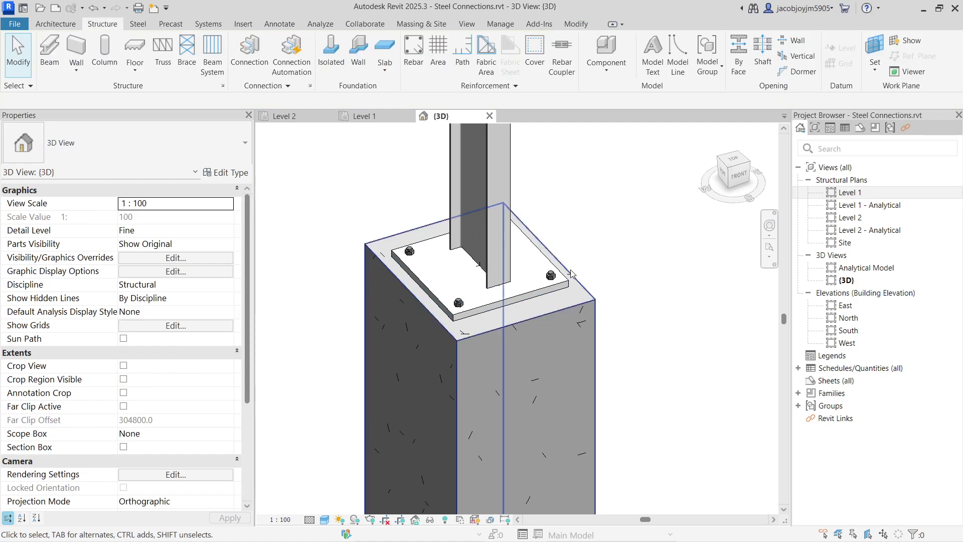
click(547, 281)
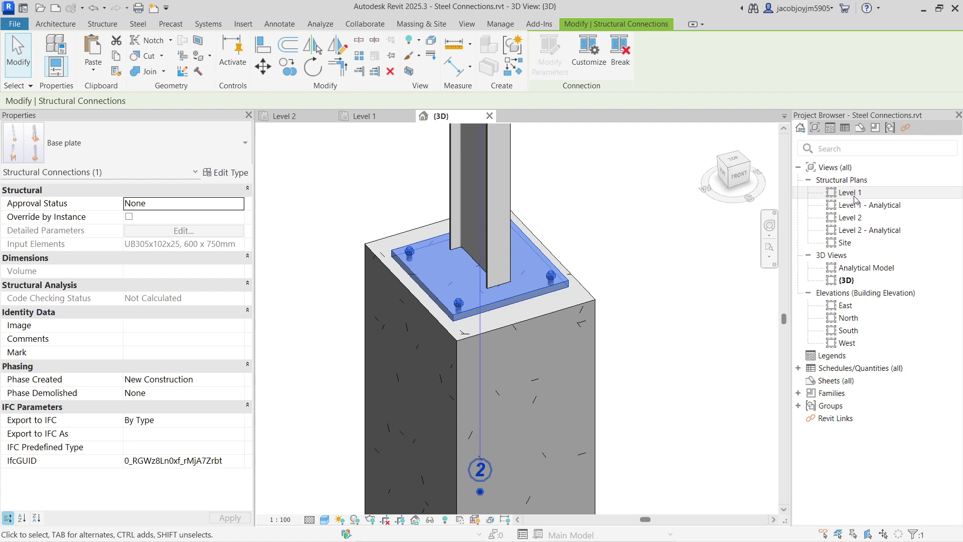
scroll(419, 329, down, 5)
scroll(422, 301, up, 5)
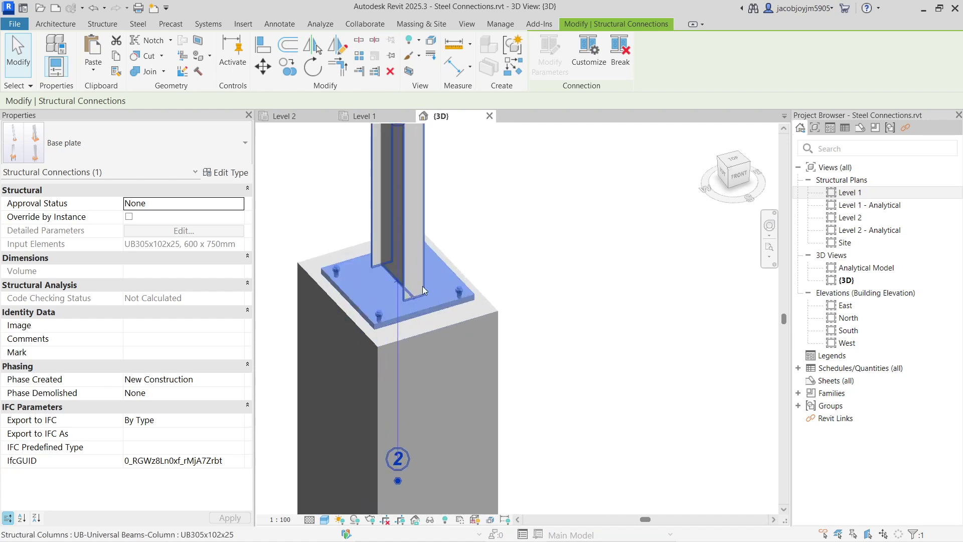
- In the Level 1 structural plan, place a 450 x 600mm concrete rectangular column beside the existing one
click(859, 194)
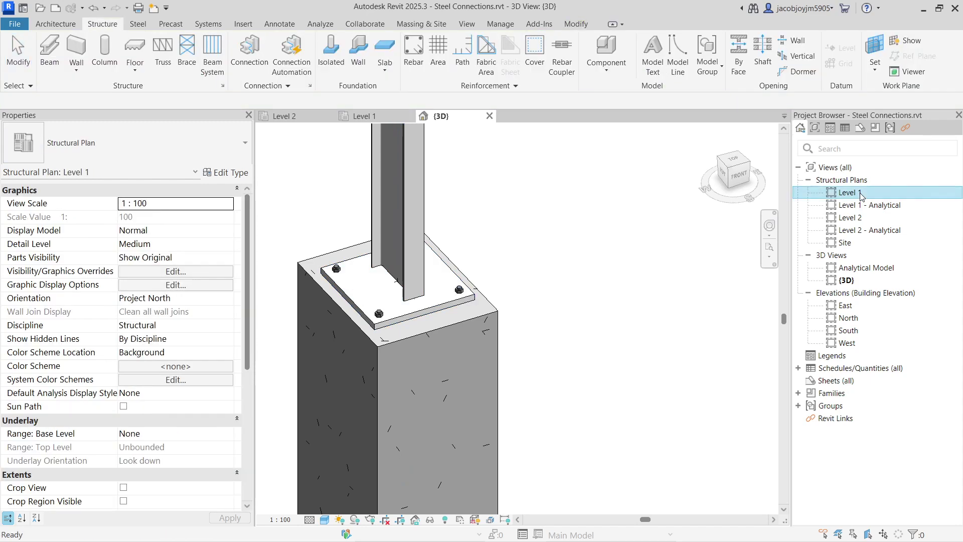
double_click(859, 194)
key(Escape)
middle_drag(606, 299, 426, 307)
scroll(412, 300, up, 1)
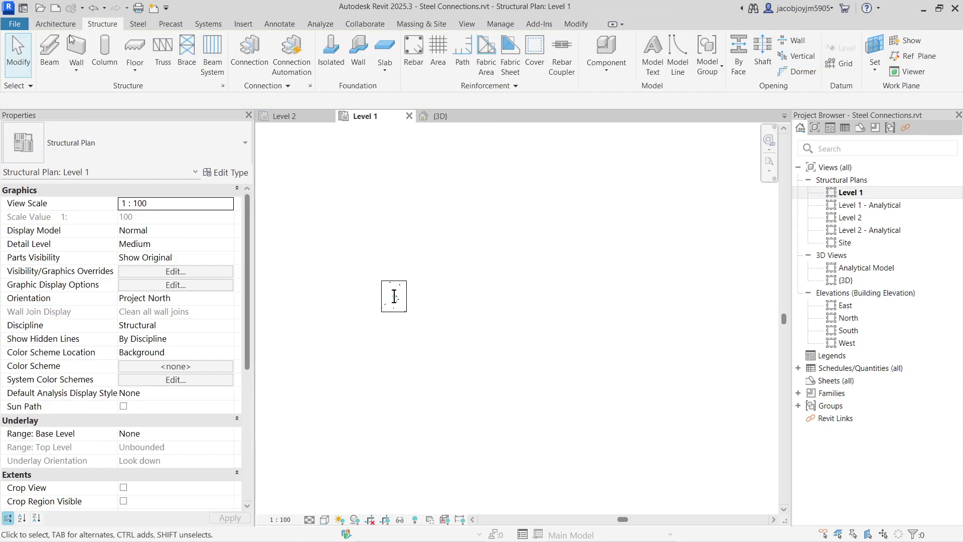
click(97, 72)
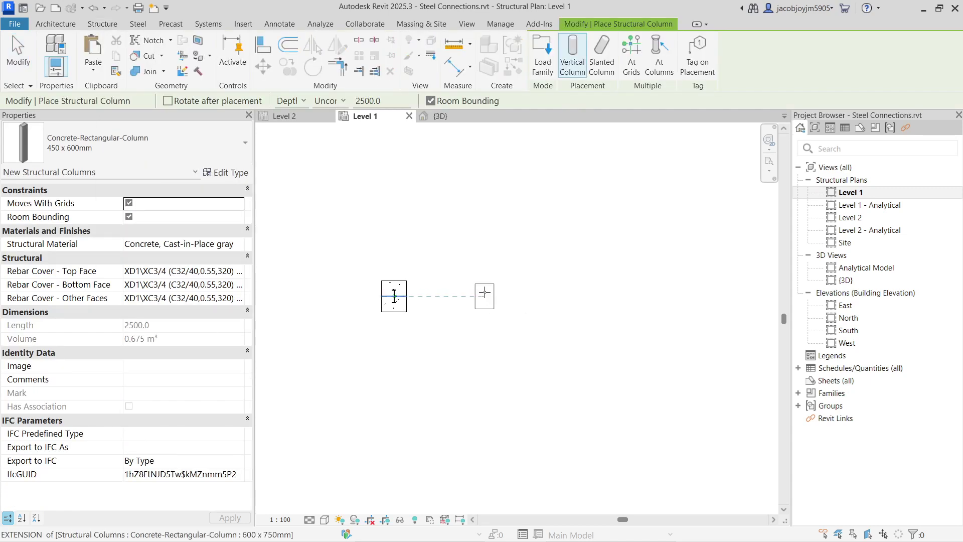
click(485, 292)
key(Escape)
key(Escape)
- In the 3D view, copy the new 450 x 600mm concrete column and paste it aligned to the same place
click(485, 296)
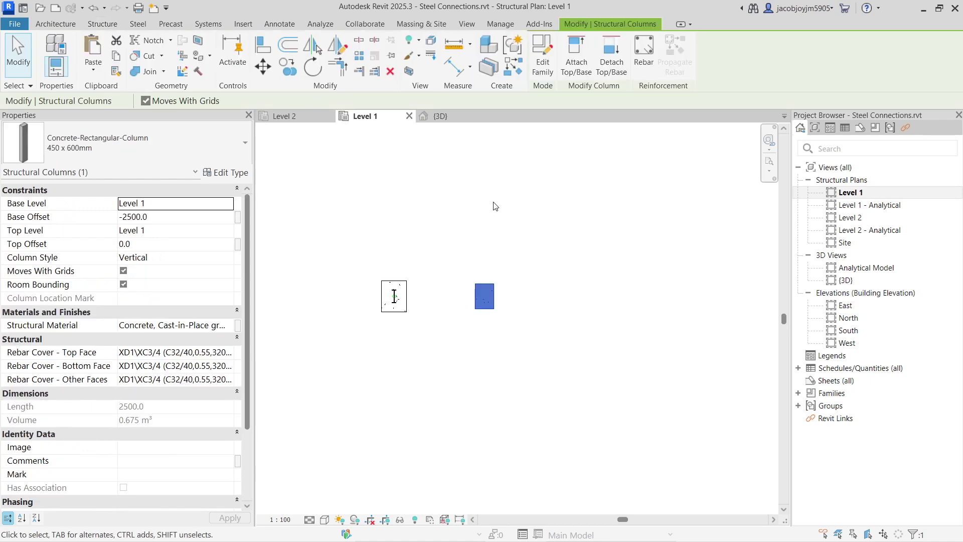
click(466, 24)
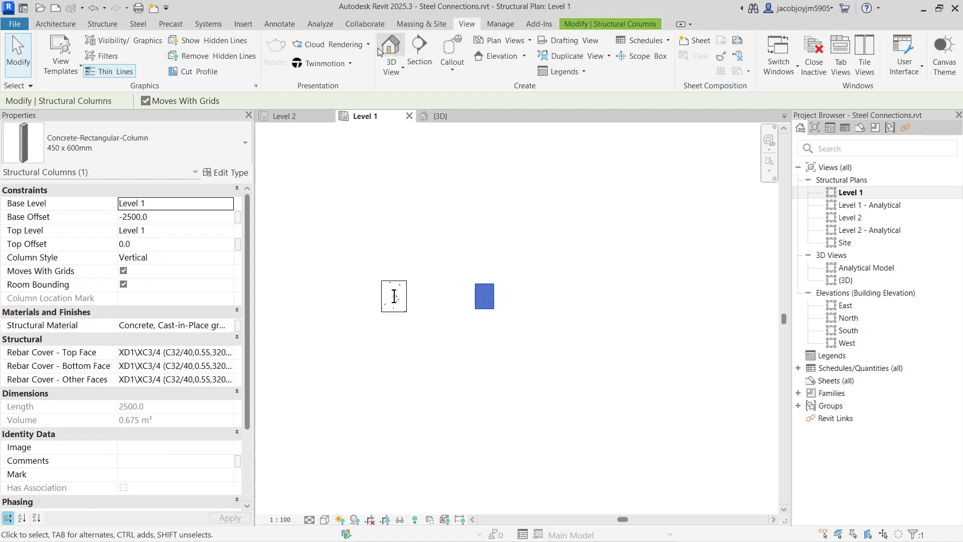
click(390, 50)
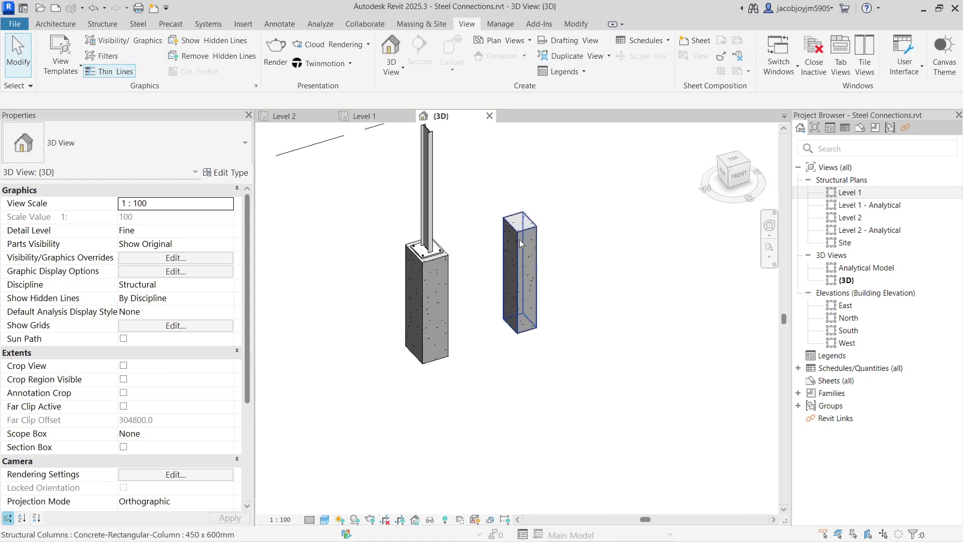
click(520, 244)
click(93, 66)
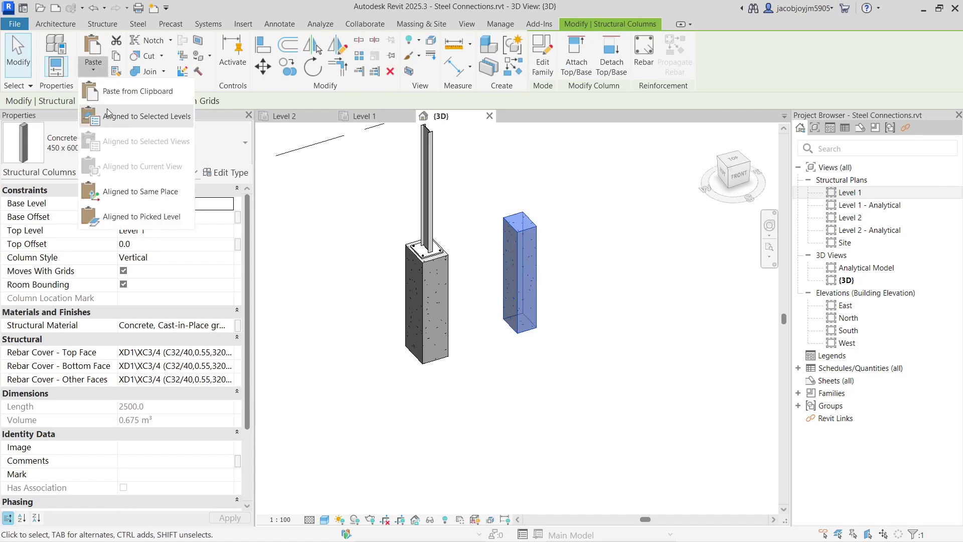
click(117, 56)
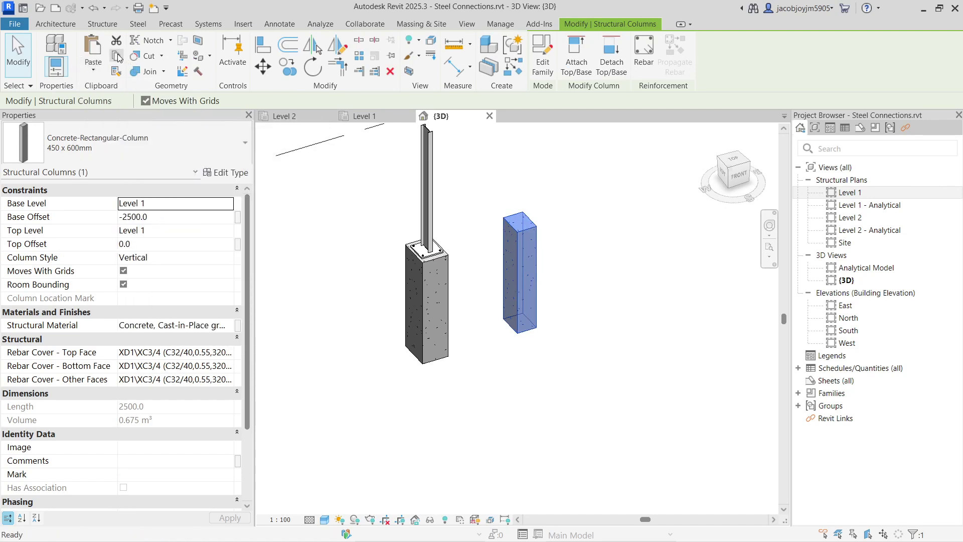
click(93, 68)
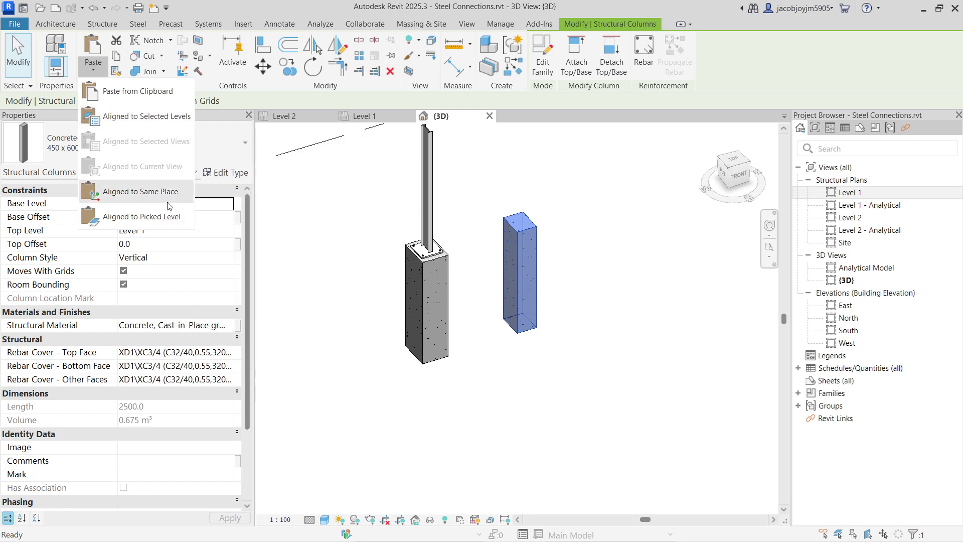
click(151, 193)
- Change the pasted column to type UB305x102x25, with its top level at Level 2 and base offset 0
click(139, 150)
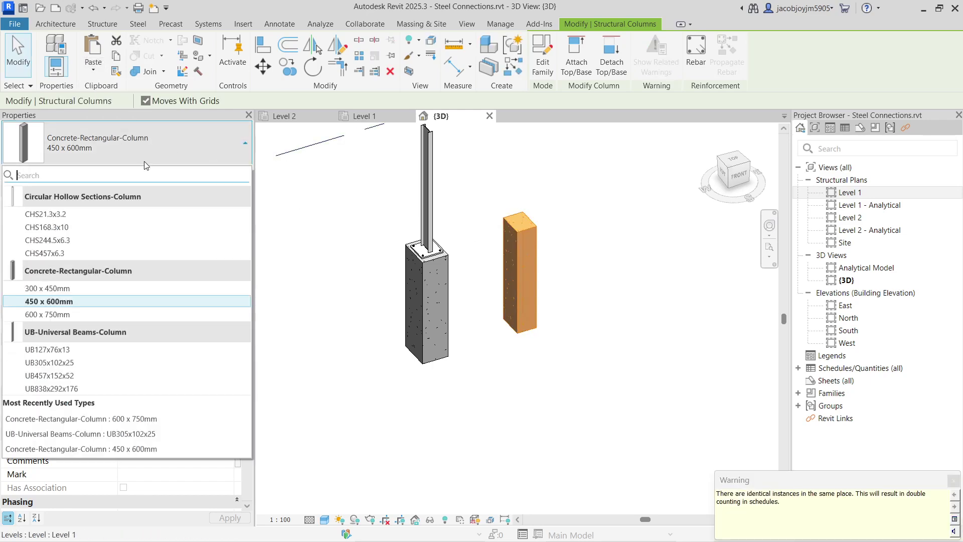
click(70, 363)
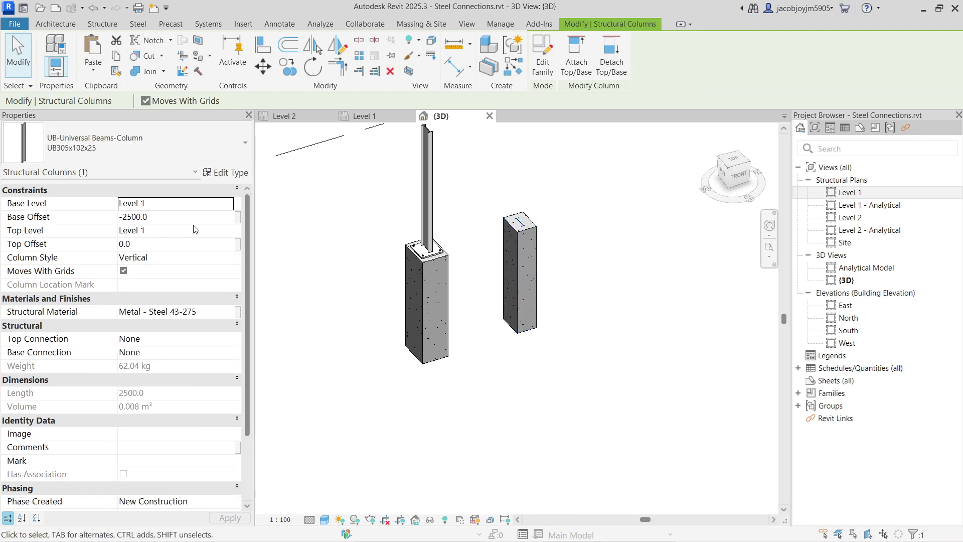
click(231, 233)
click(165, 255)
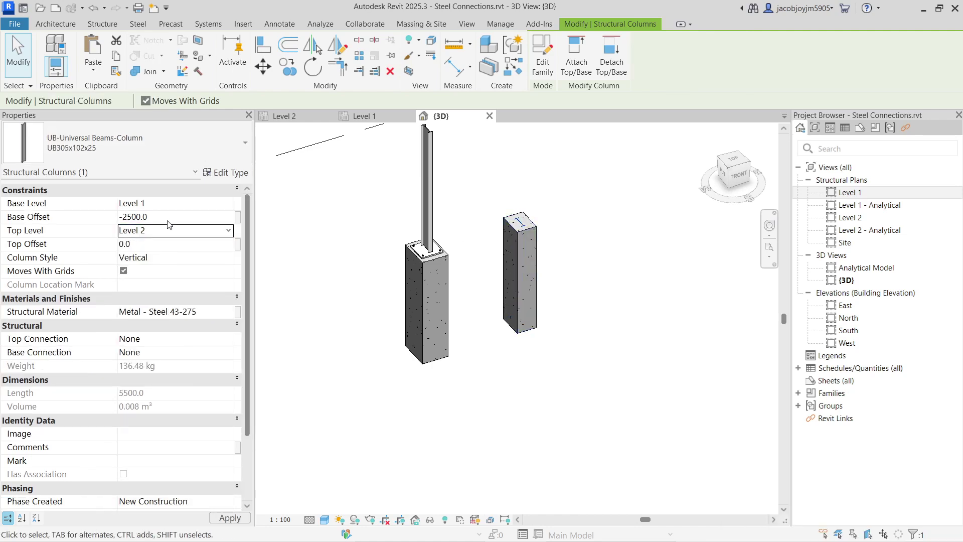
click(168, 219)
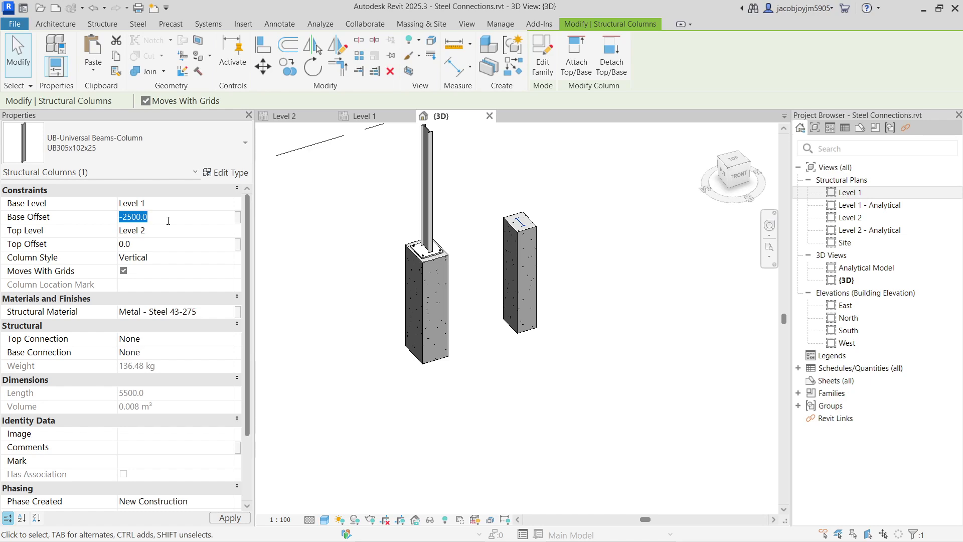
text(0)
key(Return)
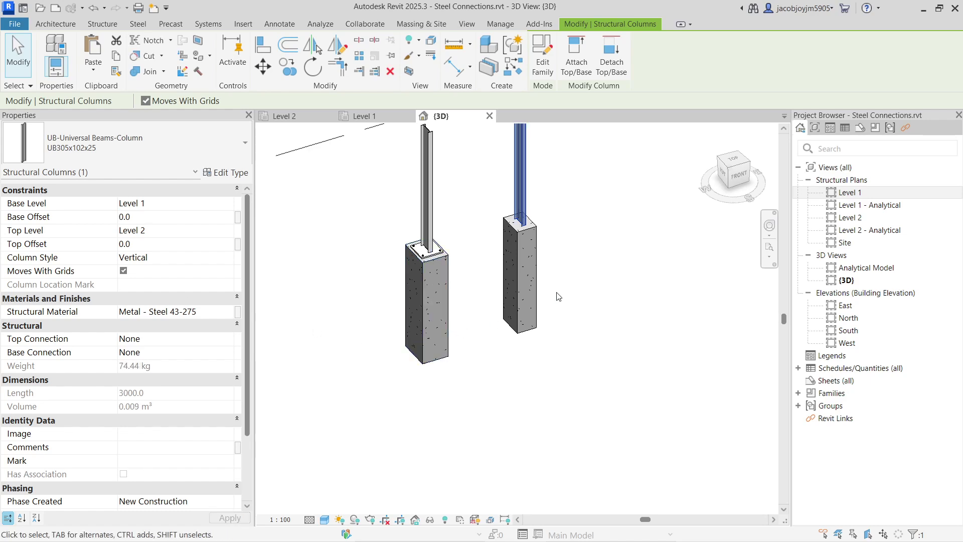
key(Escape)
- Place a 1800 x 1200 x 450mm rectangular isolated foundation at the new steel column
click(534, 240)
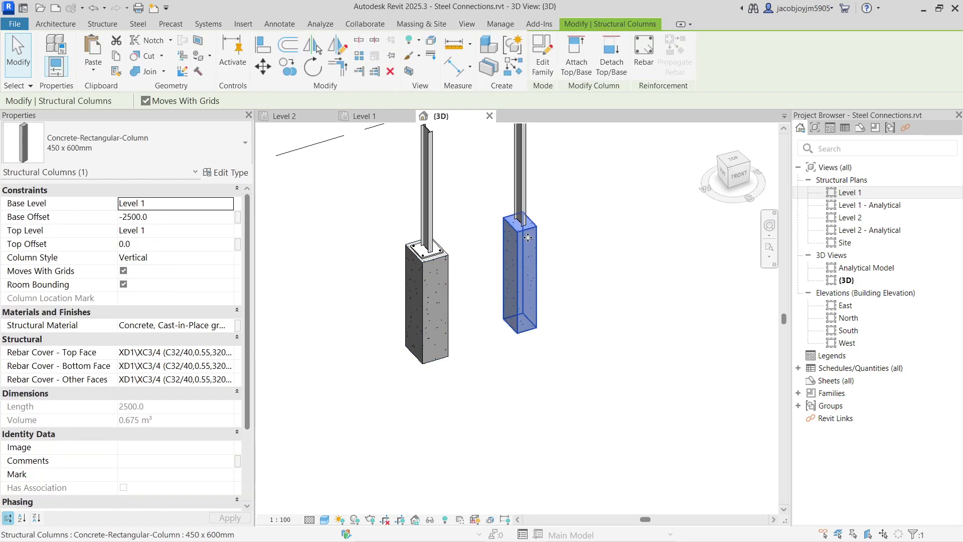
click(526, 196)
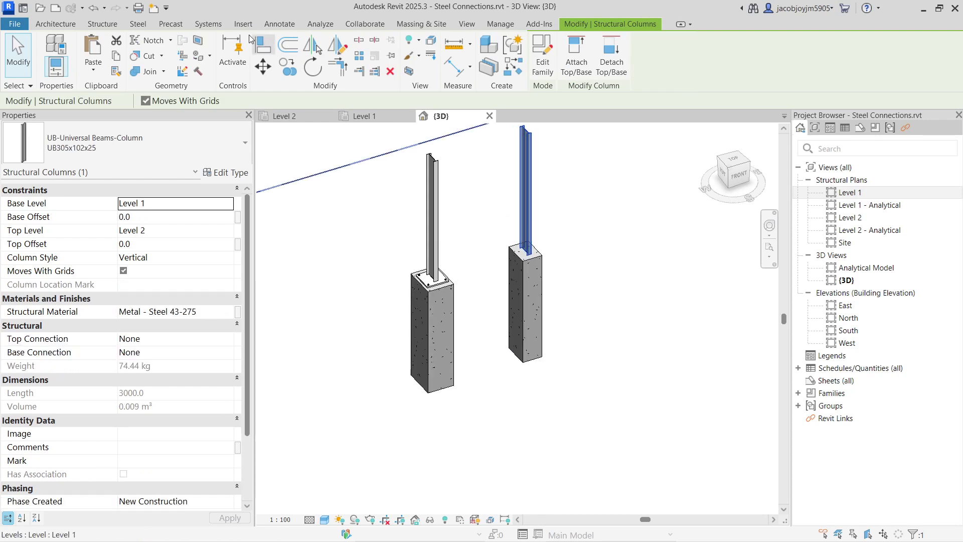
click(103, 24)
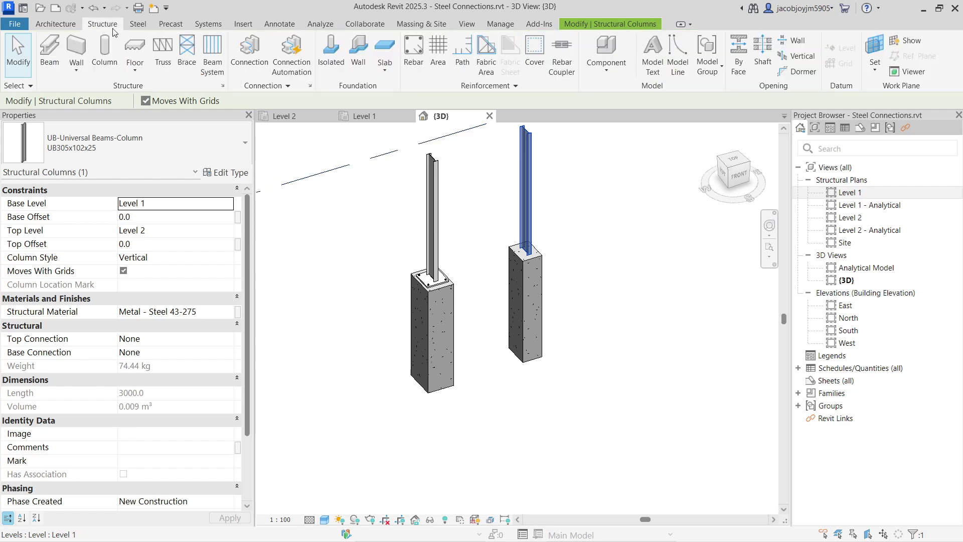
click(331, 50)
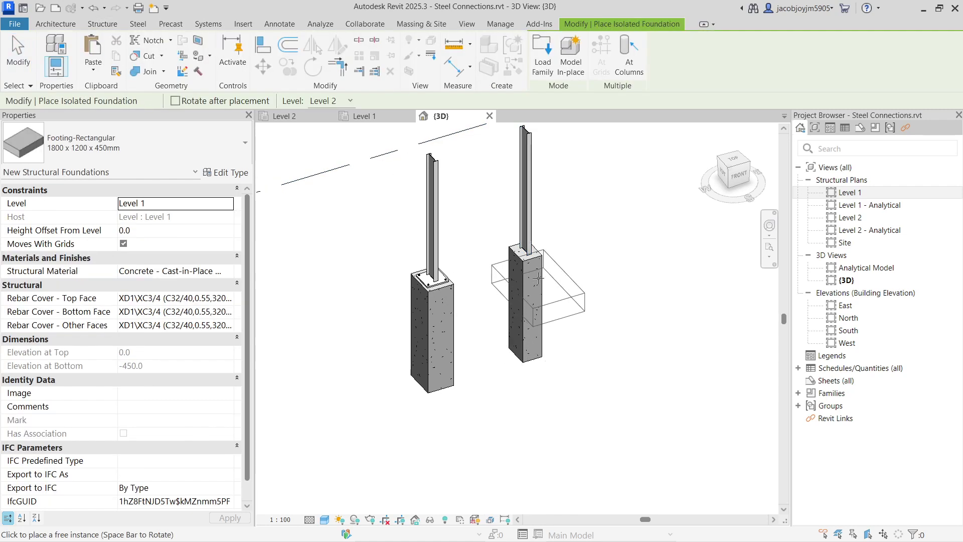
click(629, 67)
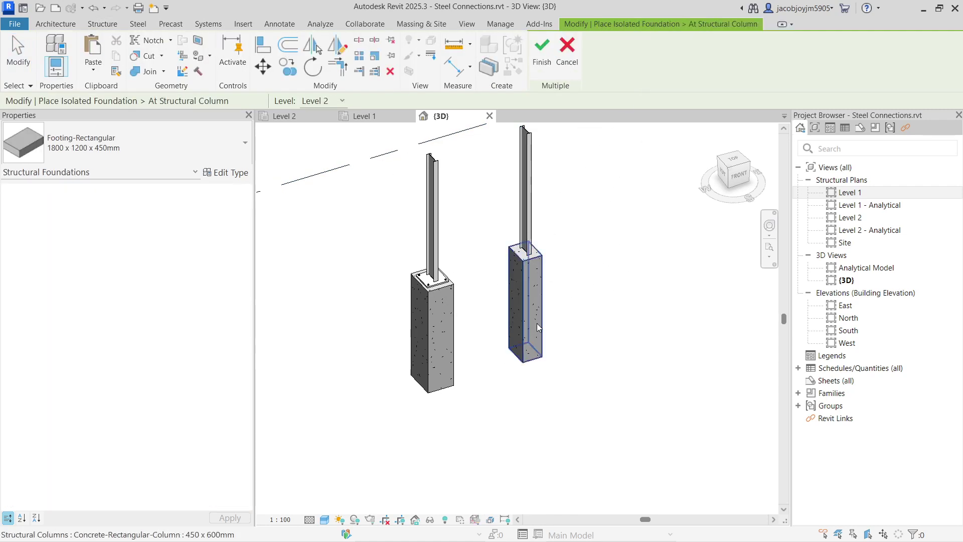
click(542, 53)
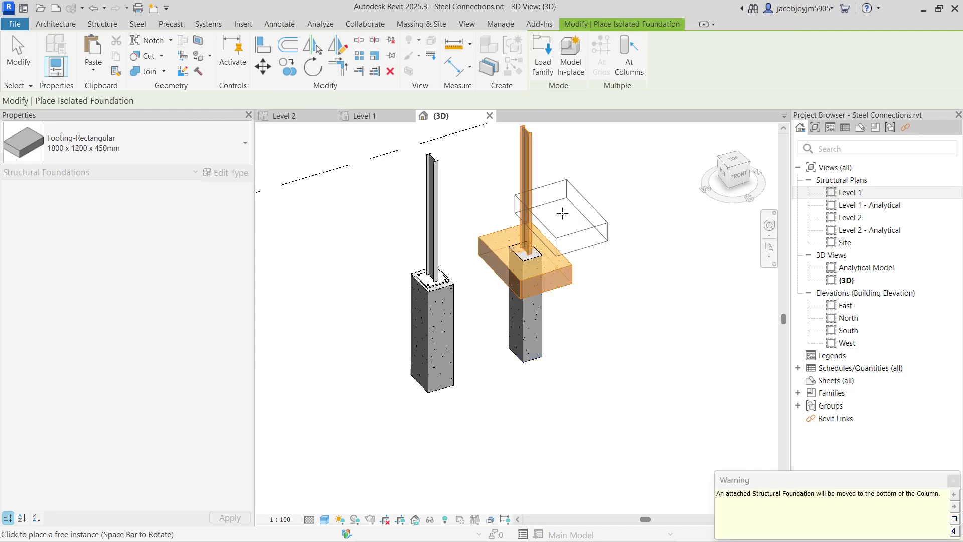
key(Escape)
- Set the footing's level to Level 1 and its height offset from level to -2500
click(552, 271)
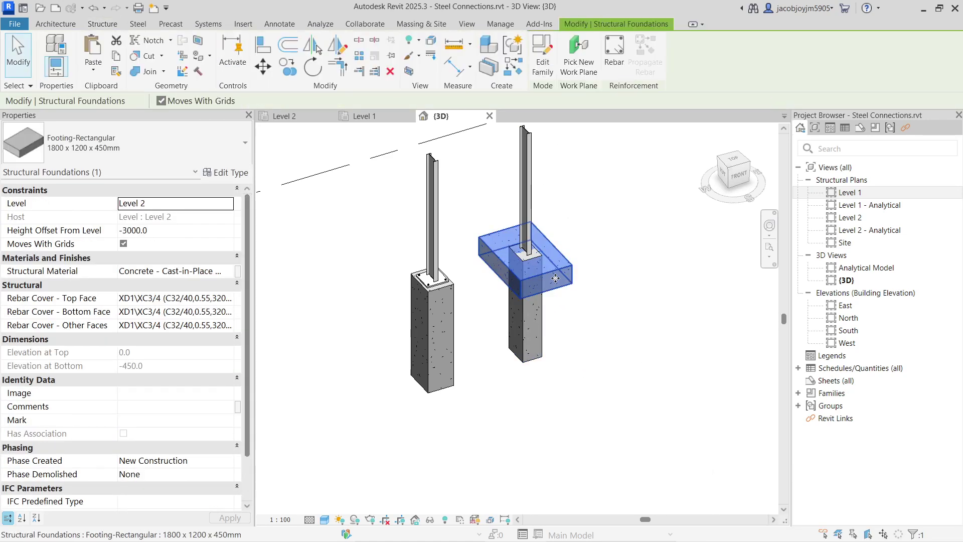
click(232, 204)
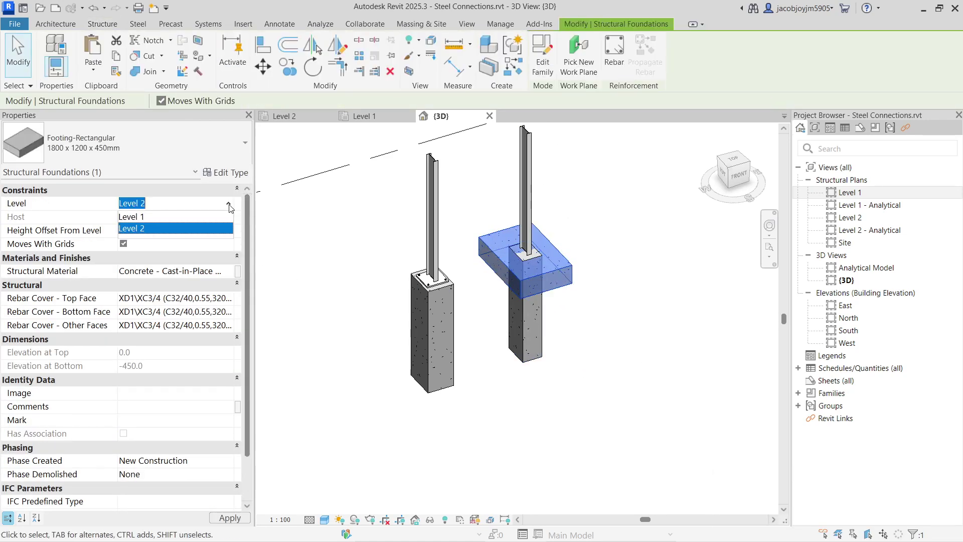
click(192, 216)
key(Escape)
click(561, 383)
click(179, 226)
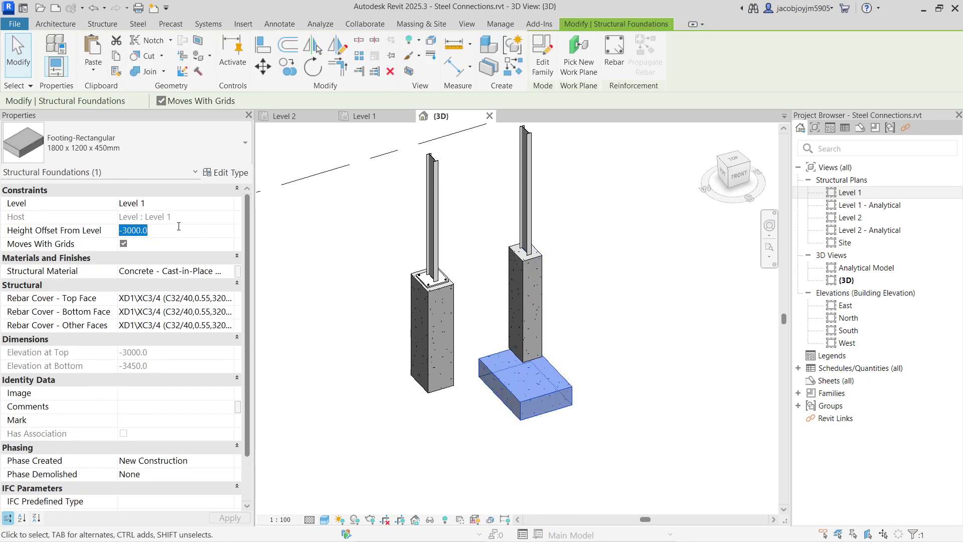
text(-2500)
key(Return)
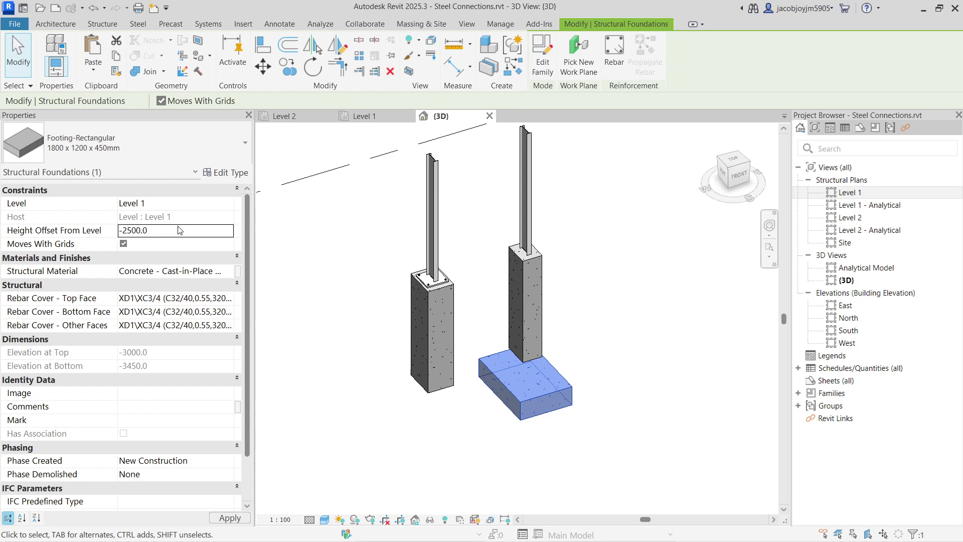
click(669, 278)
- Delete the original steel column together with its base plate connection and concrete column
shift+middle_drag(577, 342, 582, 320)
middle_drag(517, 301, 488, 357)
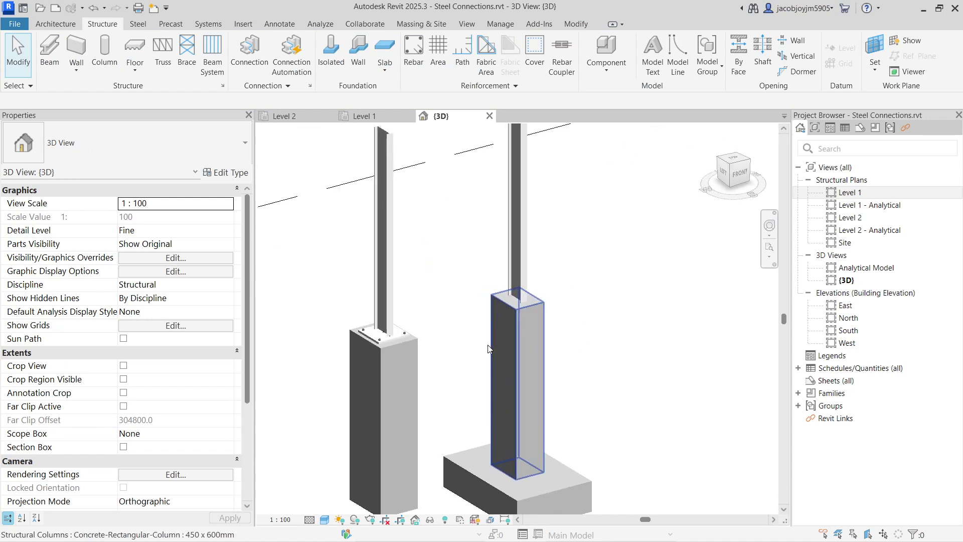
drag(435, 322, 376, 375)
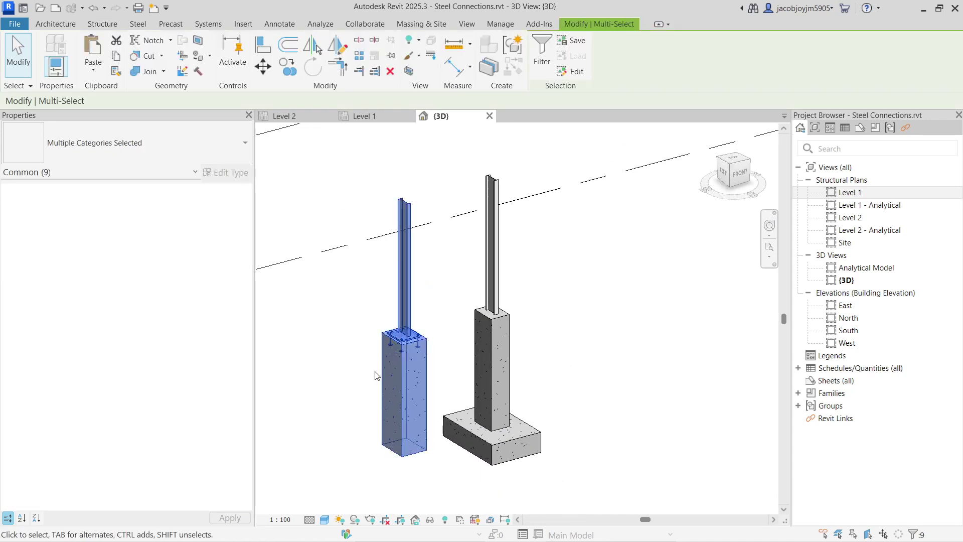
key(Delete)
- Examine the footing, concrete column and steel column, and the joint where the steel column meets the concrete
shift+middle_drag(434, 339, 509, 419)
click(514, 425)
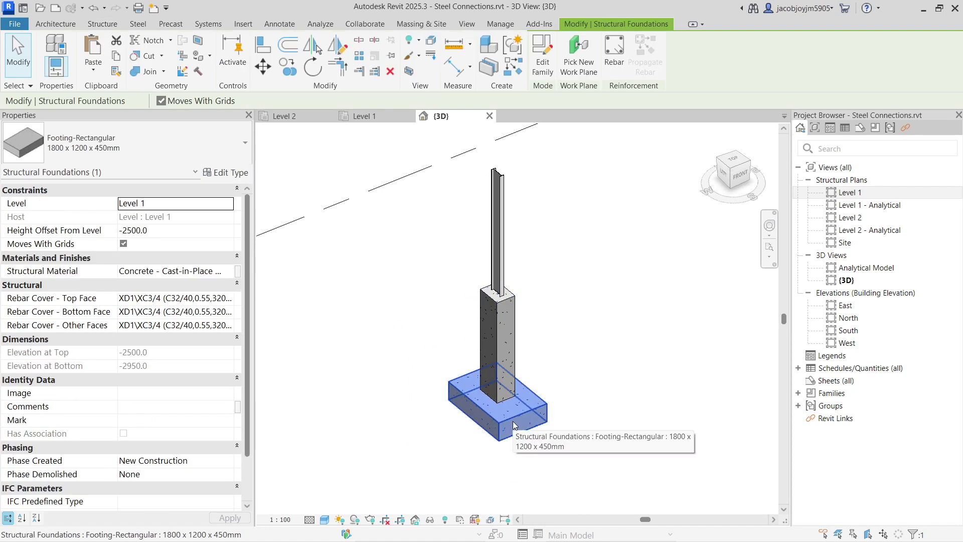
click(505, 347)
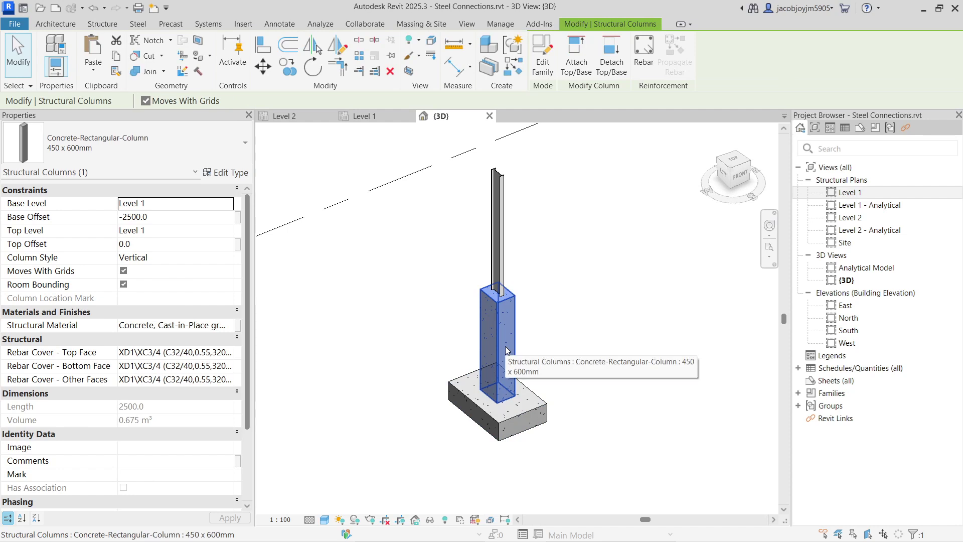
click(499, 260)
scroll(502, 261, up, 2)
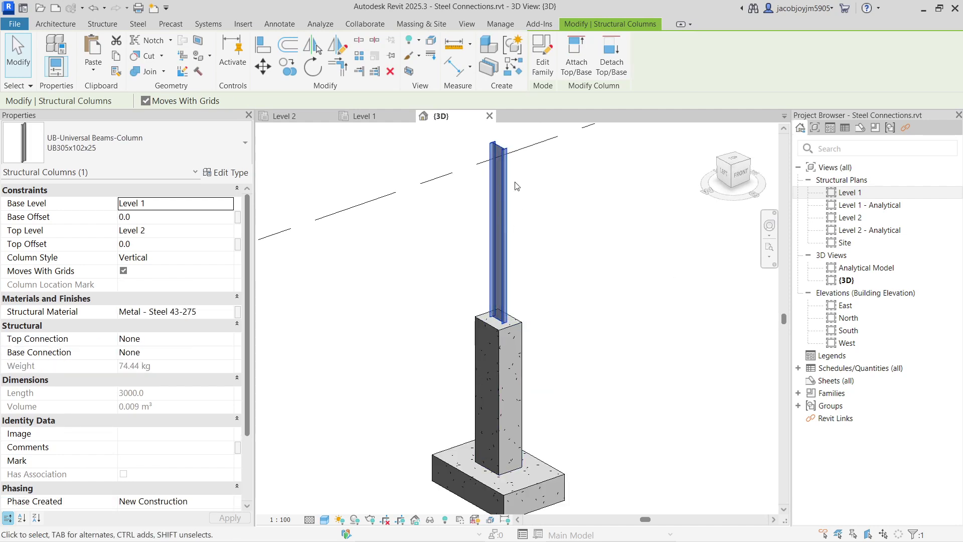
click(539, 278)
click(516, 334)
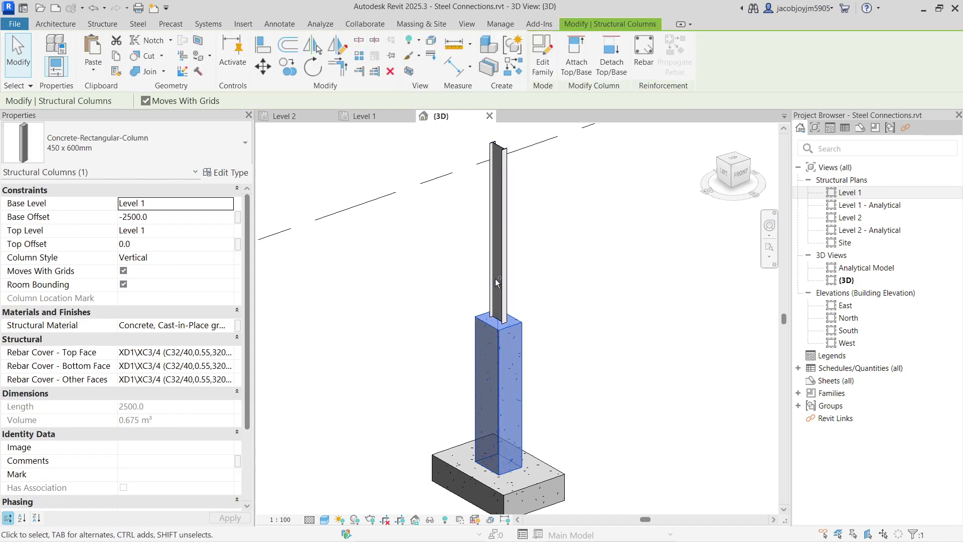
ctrl+click(506, 290)
scroll(506, 289, down, 2)
key(Escape)
drag(549, 390, 451, 464)
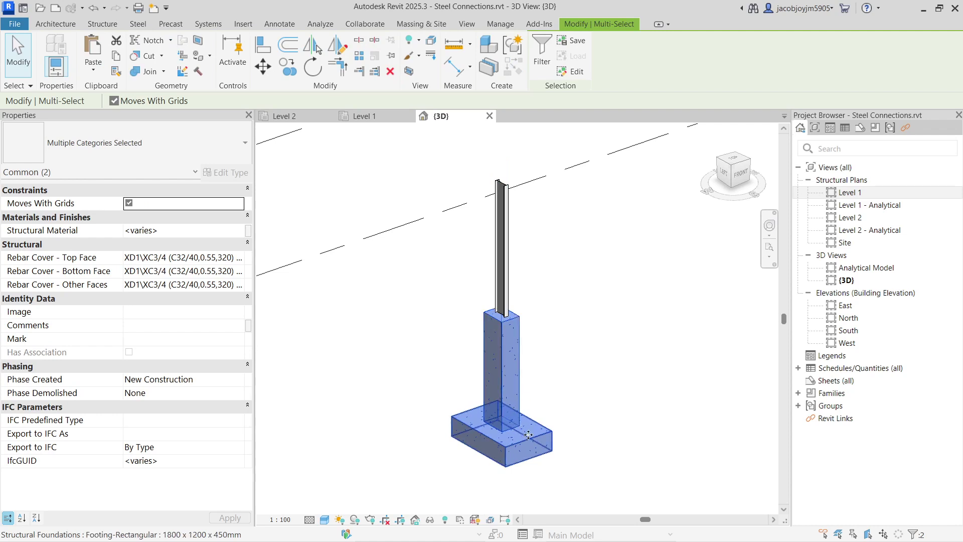
scroll(506, 296, up, 3)
click(507, 295)
click(504, 291)
key(Escape)
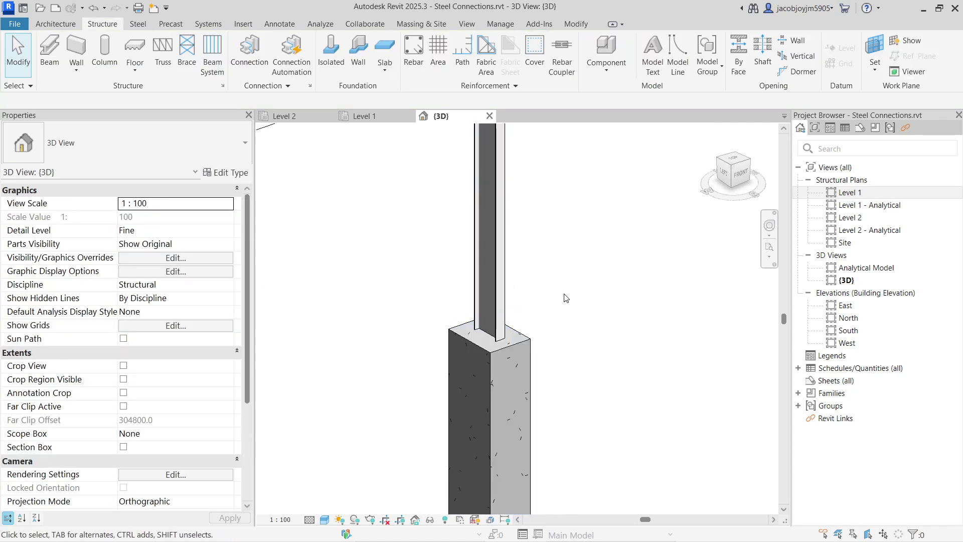
- Add a generic structural connection between the steel column and the concrete column
click(451, 372)
ctrl+click(472, 324)
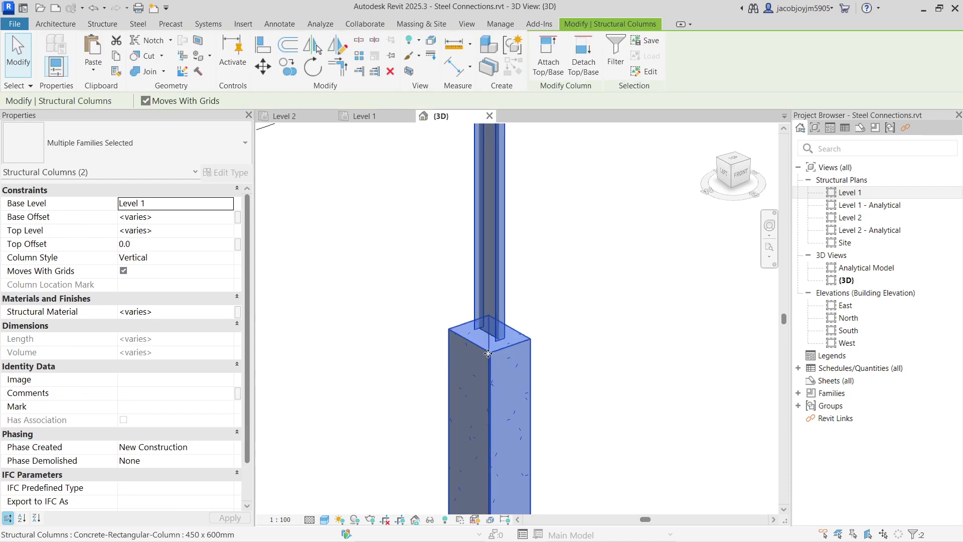
click(398, 255)
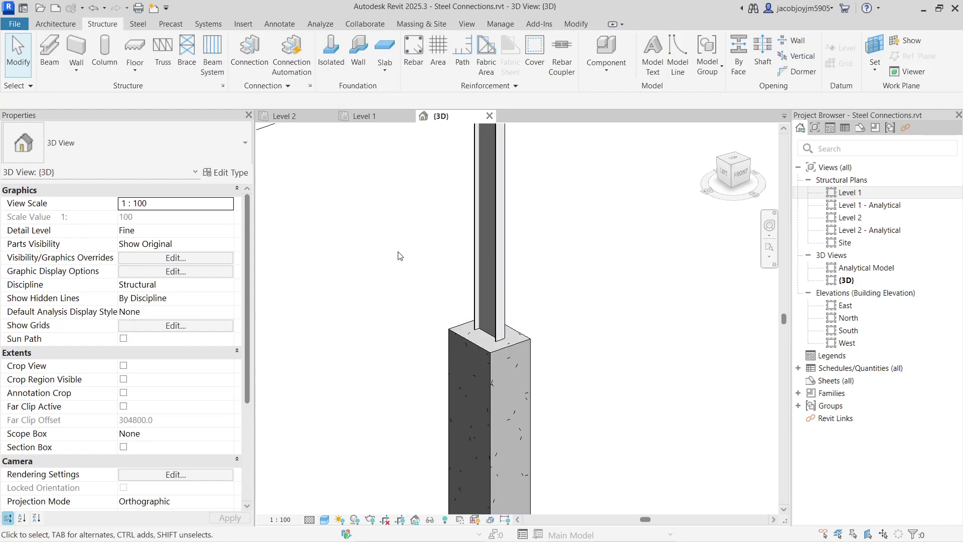
scroll(566, 298, down, 3)
drag(579, 258, 418, 347)
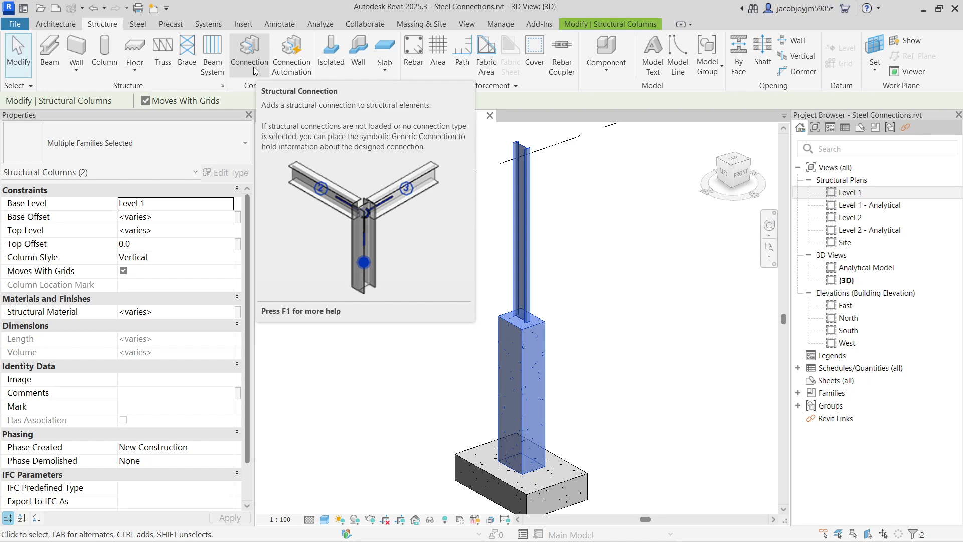
click(254, 68)
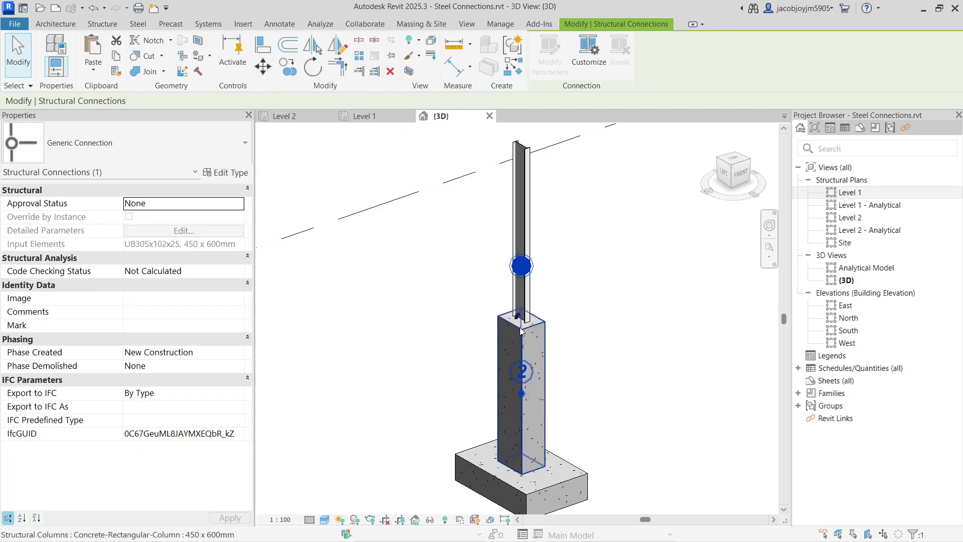
key(Escape)
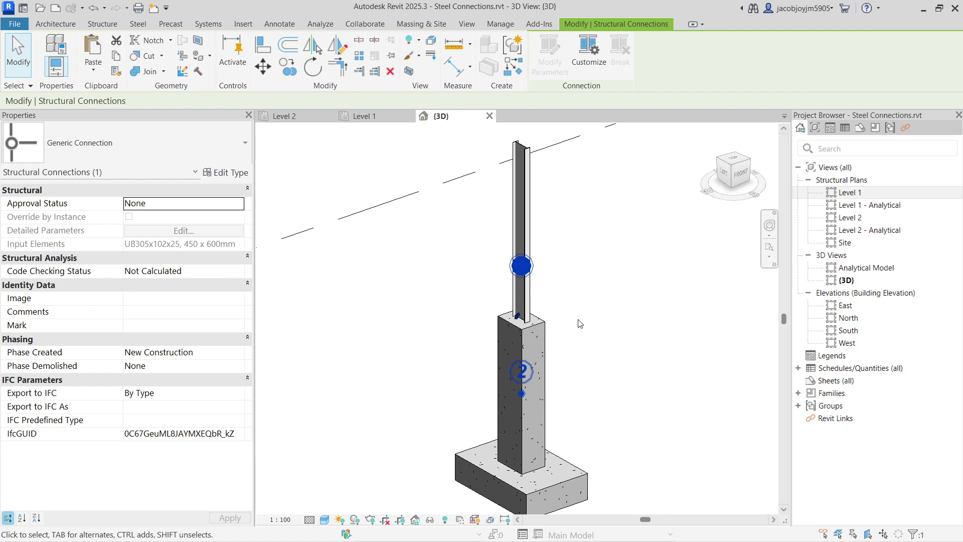
click(429, 278)
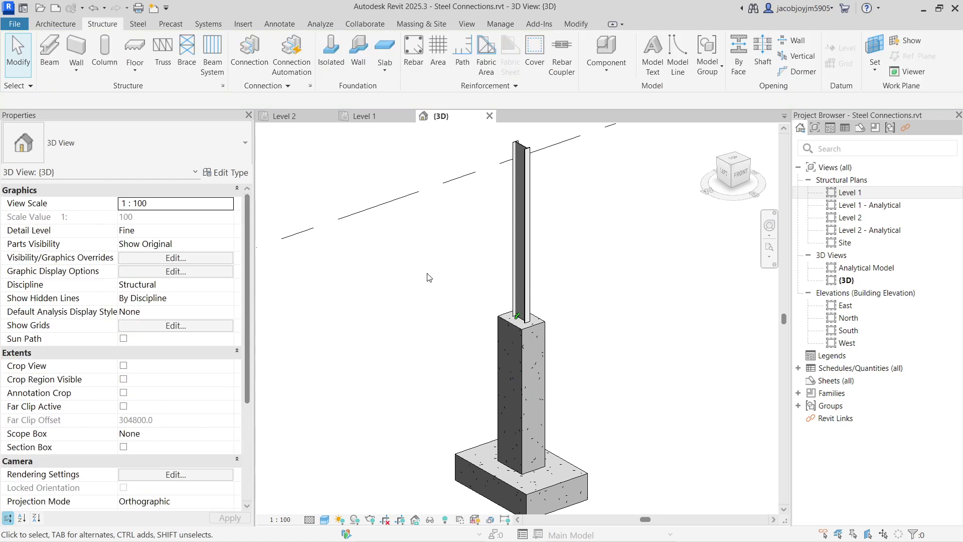
- Unload every loaded connection type in the structural connection settings
click(283, 86)
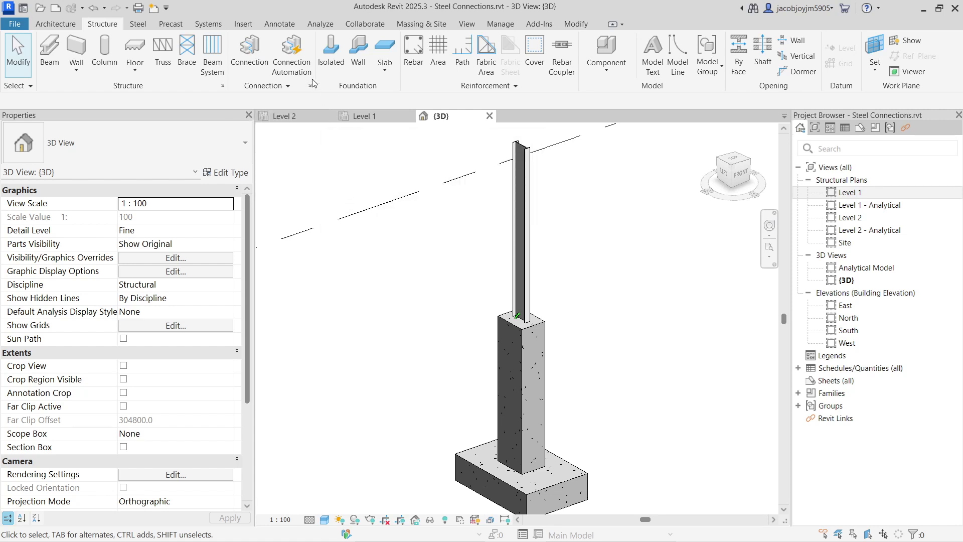
click(311, 87)
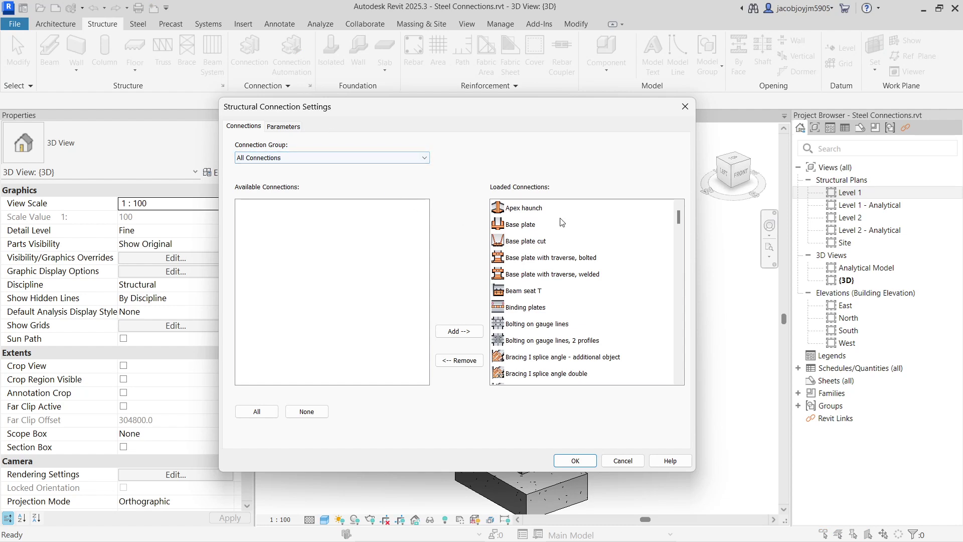
click(503, 376)
click(256, 411)
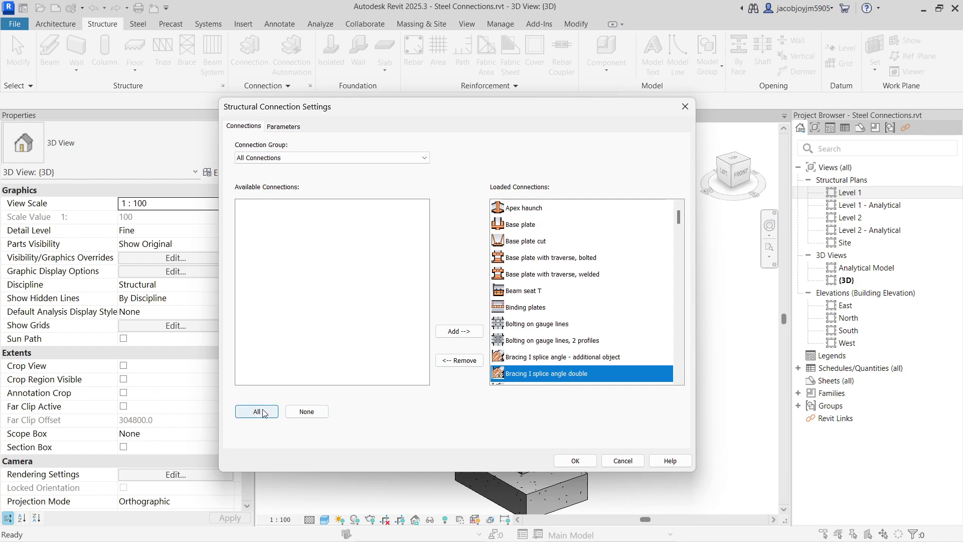
scroll(582, 359, down, 4)
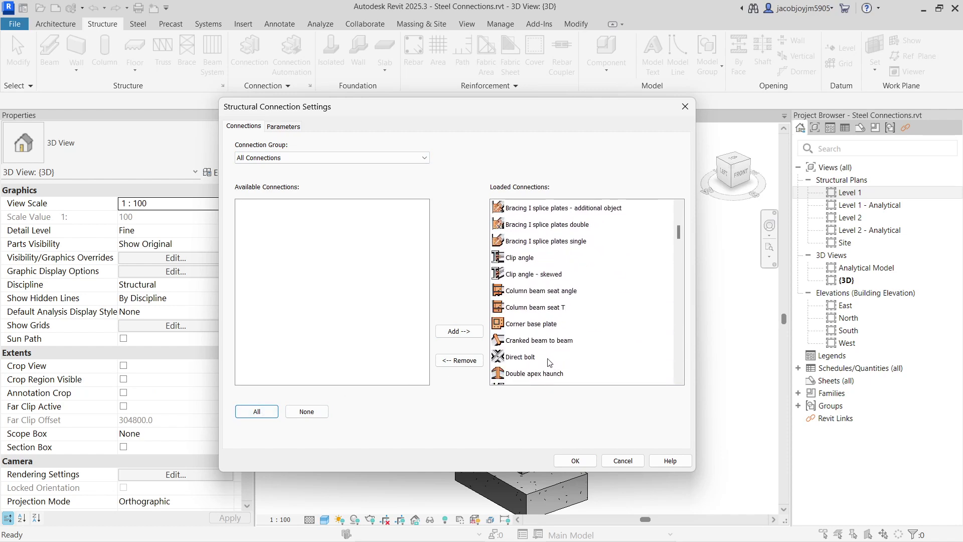
click(546, 354)
scroll(582, 326, down, 5)
drag(676, 263, 688, 214)
click(546, 373)
shift+click(602, 211)
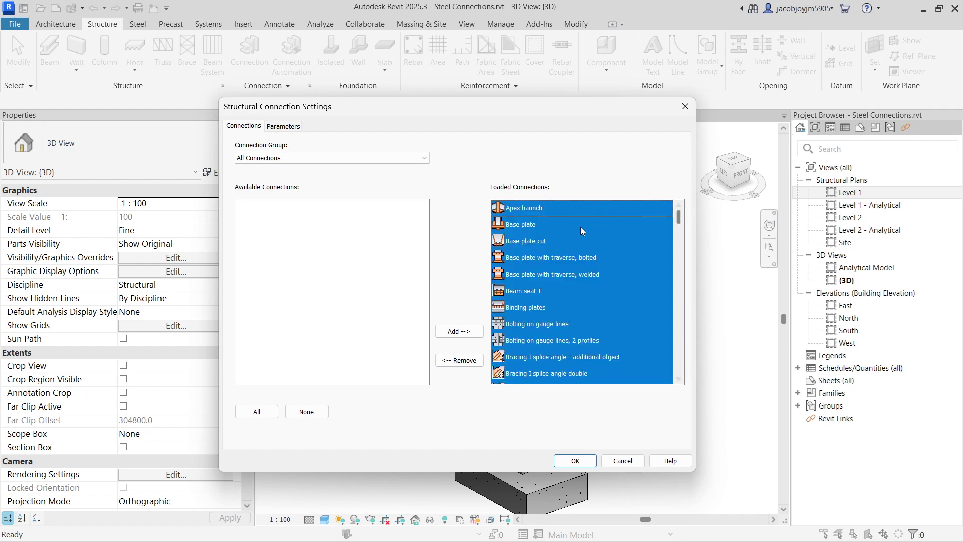
click(459, 360)
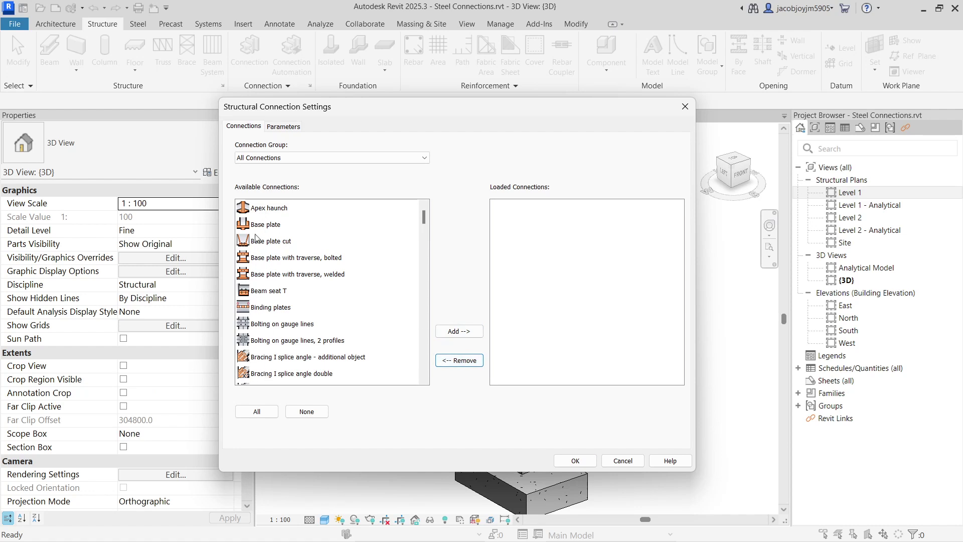
- Examine the available connections in the General bracings, Column - Beam and Platform beams groups, then return to All Connections
click(292, 159)
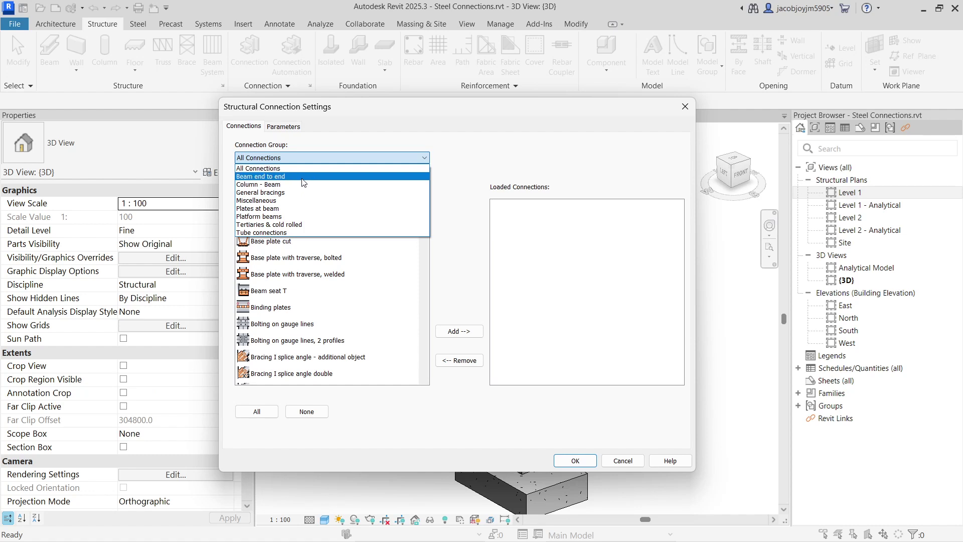
click(302, 193)
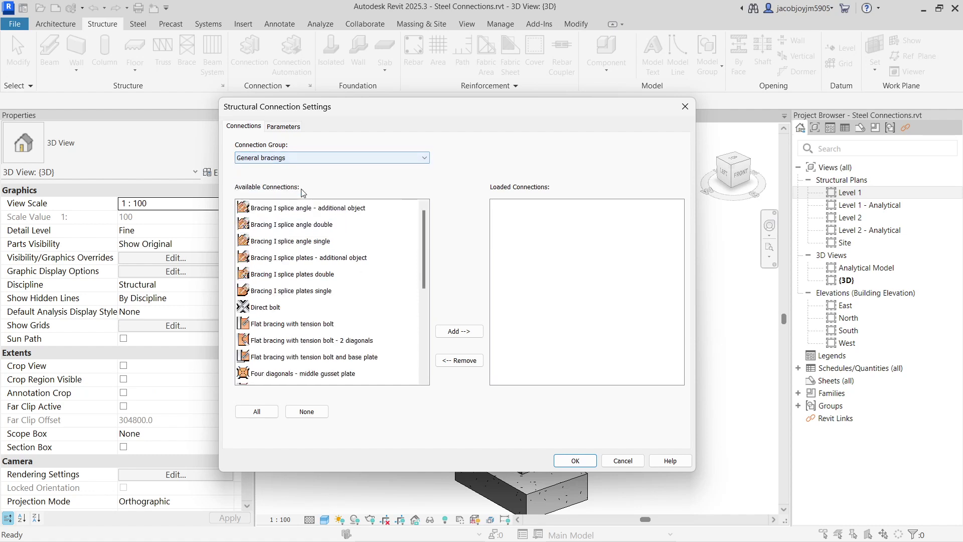
click(306, 159)
click(299, 183)
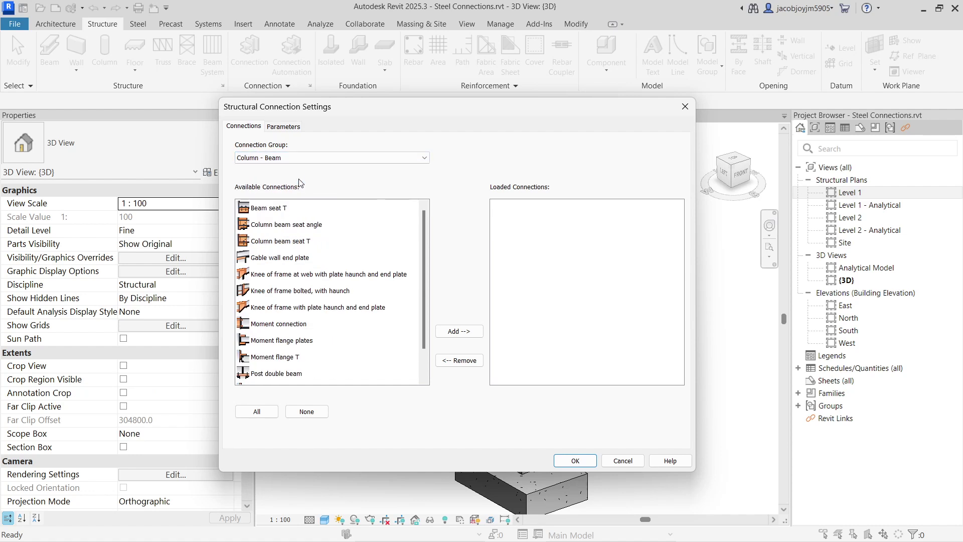
click(301, 158)
click(298, 219)
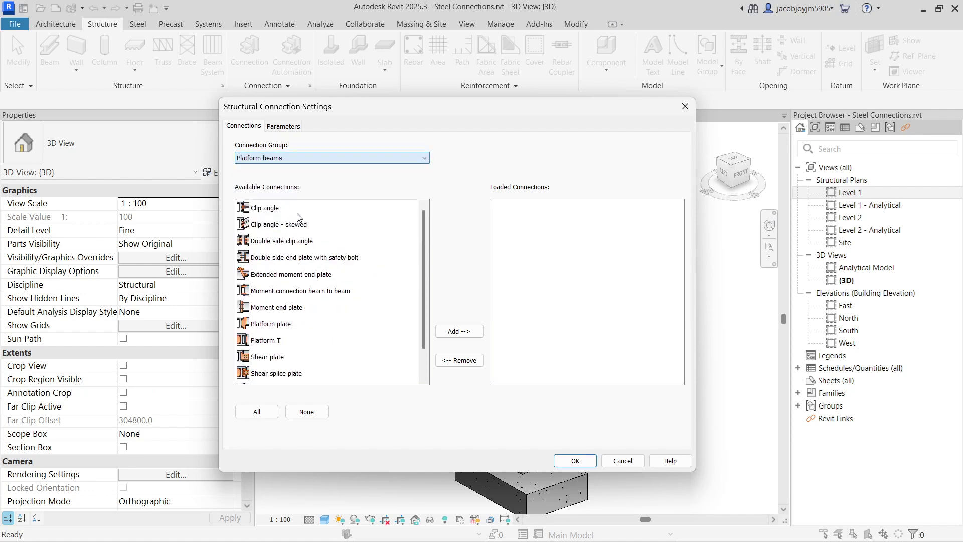
click(297, 157)
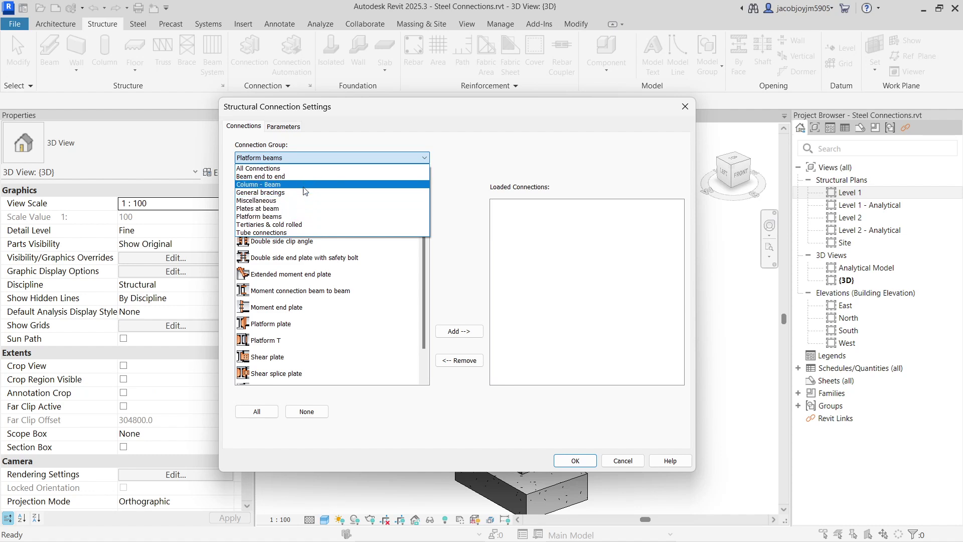
click(296, 169)
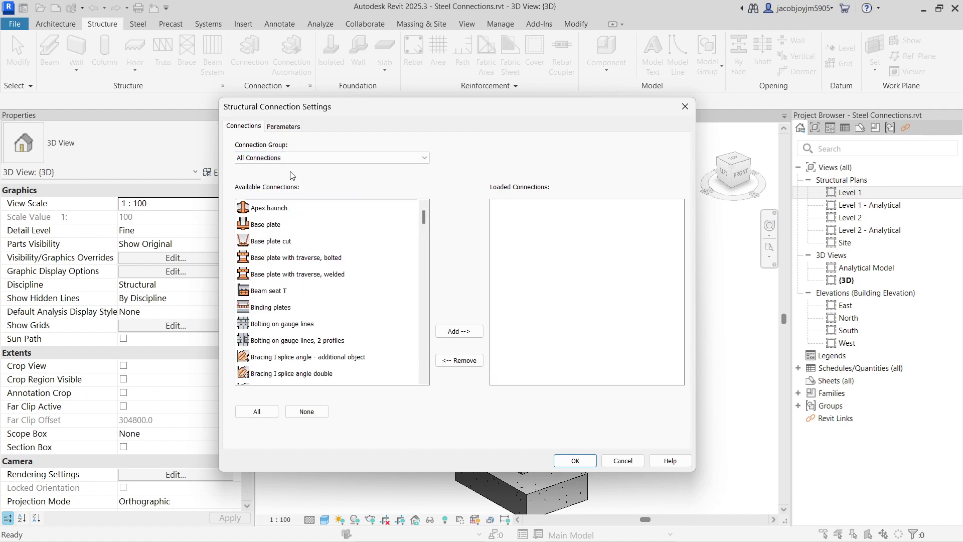
- Load the Base plate, Base plate cut, and both the bolted and welded Base plate with traverse connections
click(299, 214)
click(280, 228)
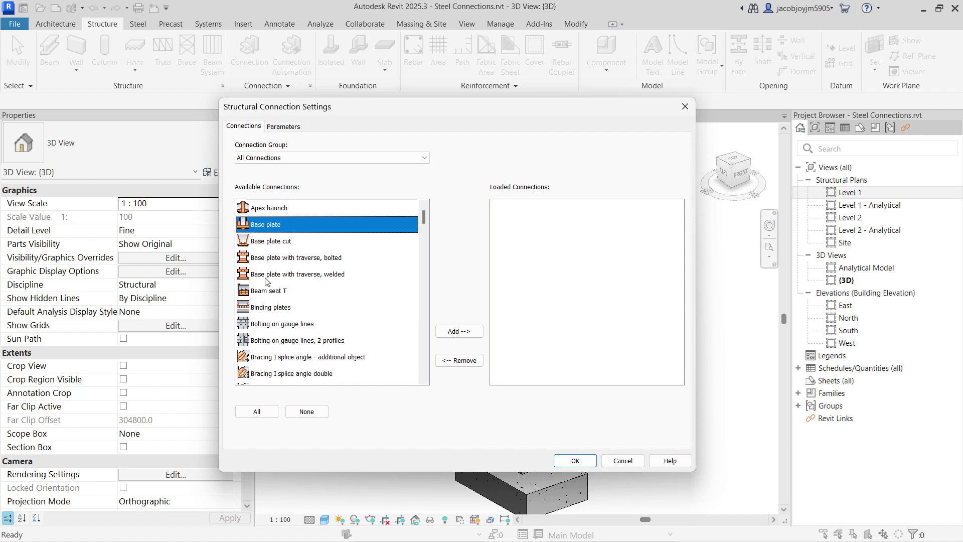
ctrl+click(279, 243)
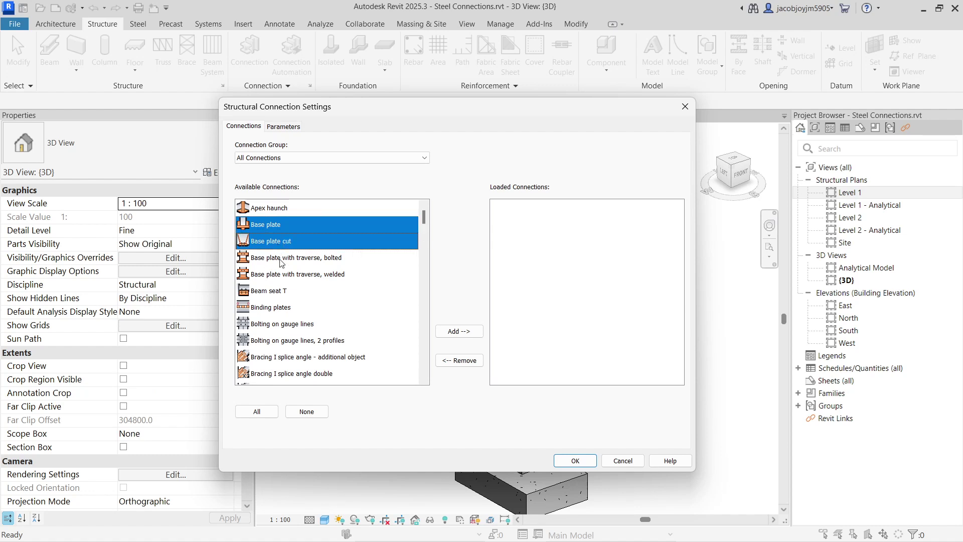
ctrl+click(307, 261)
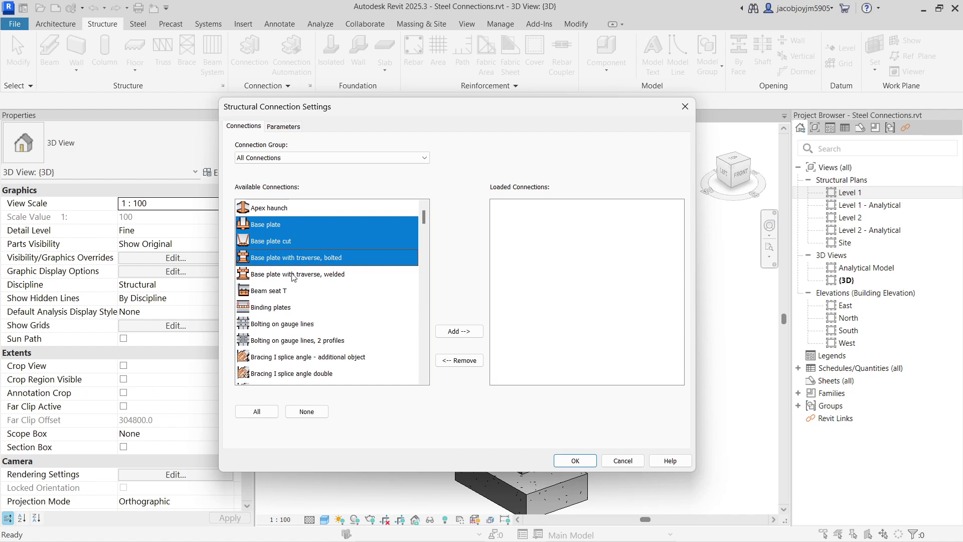
ctrl+click(327, 274)
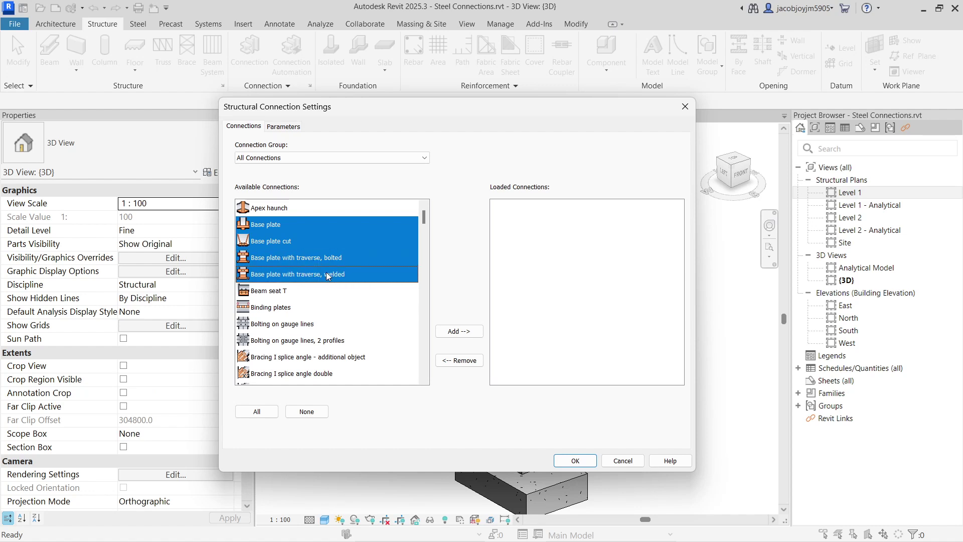
scroll(297, 311, down, 2)
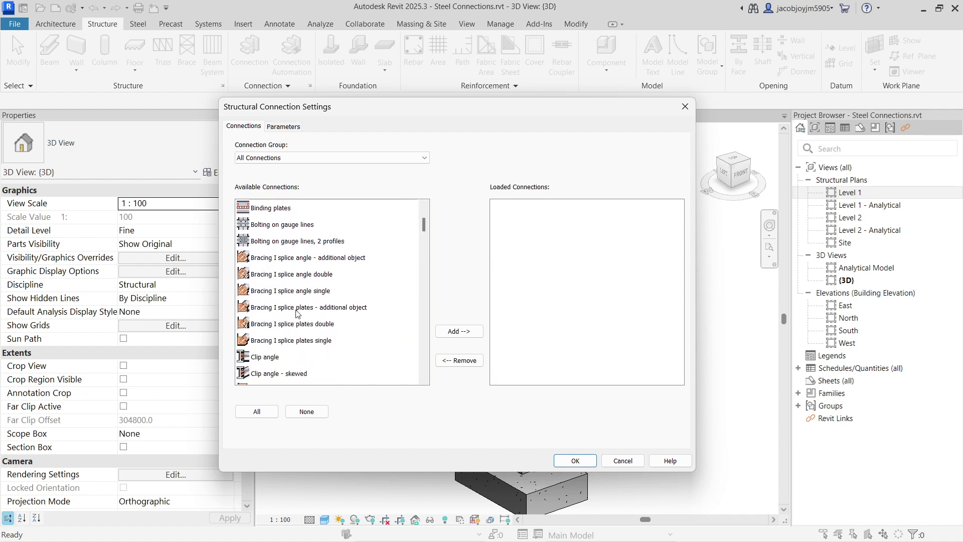
scroll(297, 311, up, 2)
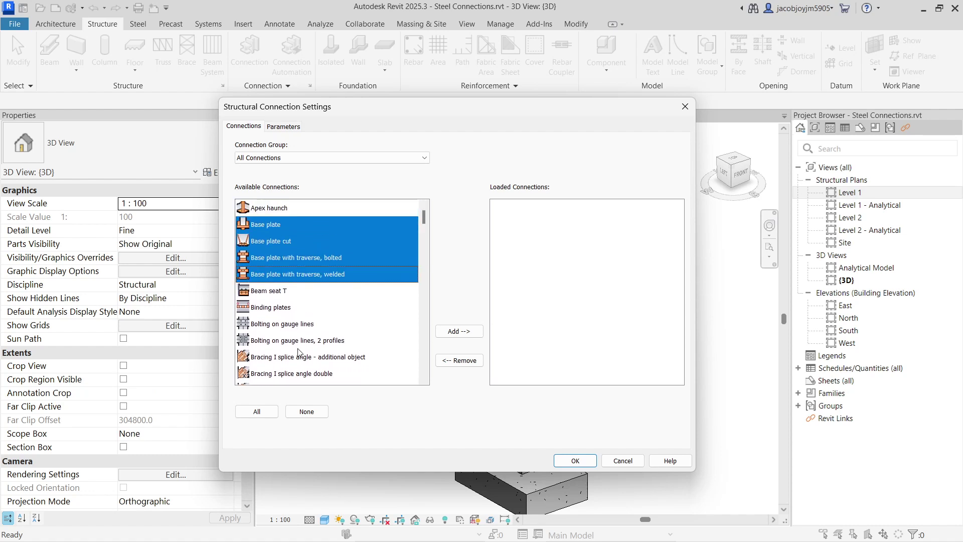
click(257, 411)
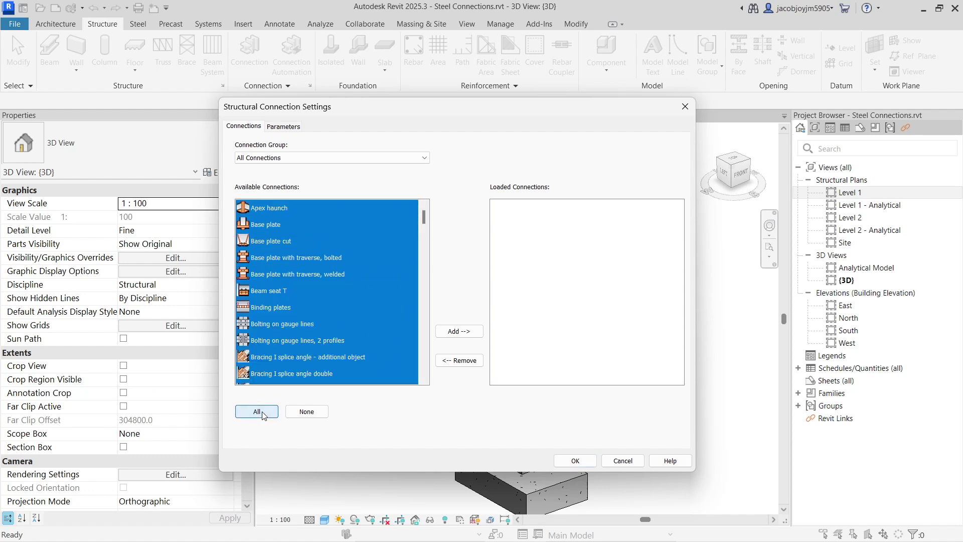
click(268, 226)
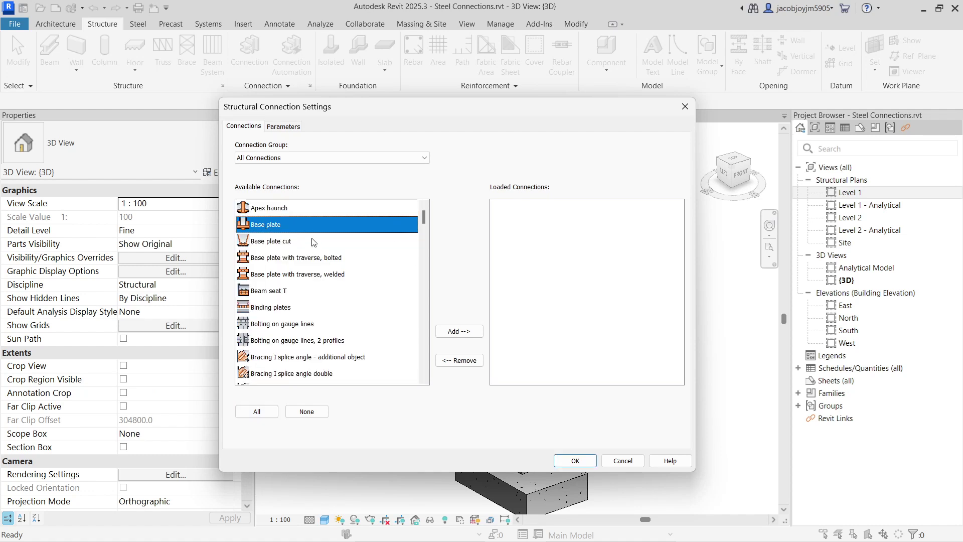
click(266, 412)
shift+click(287, 274)
click(466, 334)
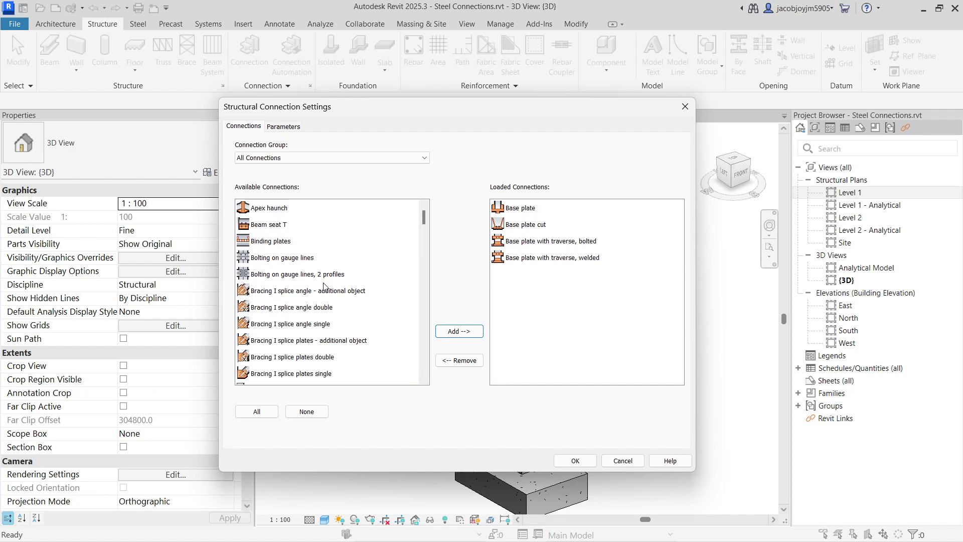
- Load all remaining available connection types and accept the structural connection settings
click(272, 288)
click(256, 412)
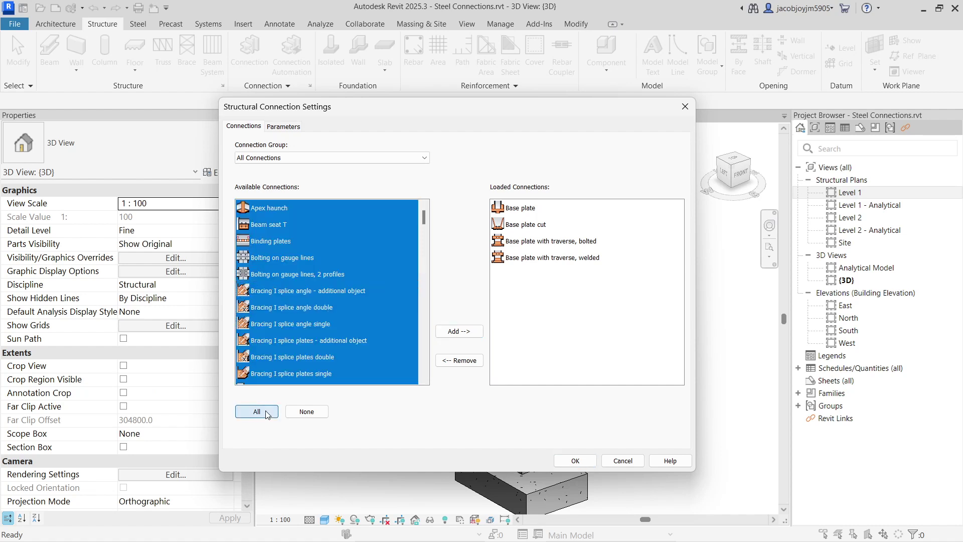
click(454, 332)
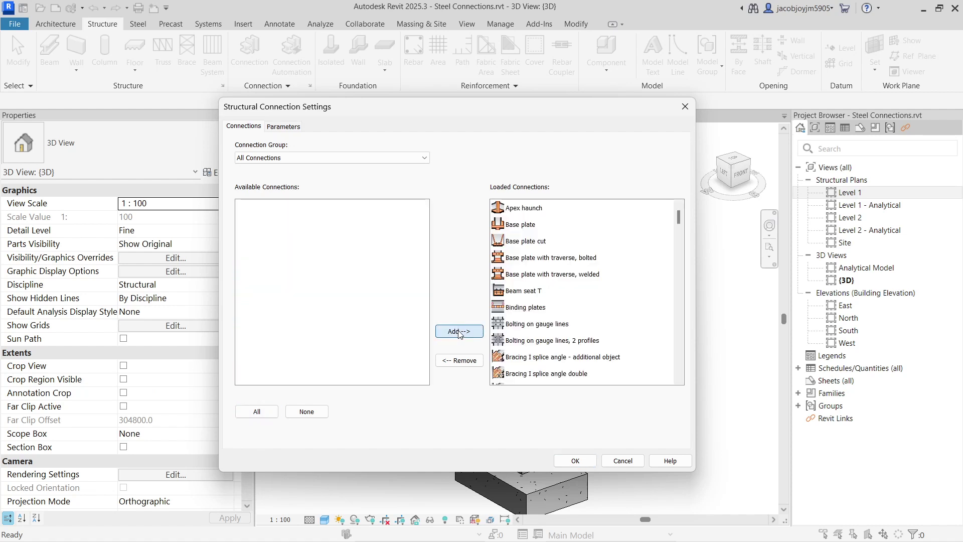
click(576, 460)
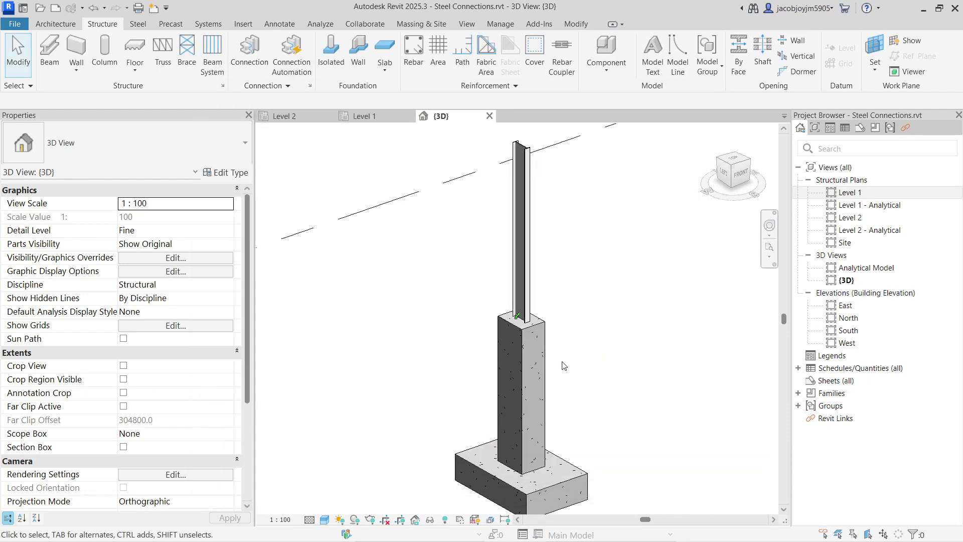
- Change the generic connection between the two columns to the Base plate type and inspect the joint
drag(364, 233, 630, 414)
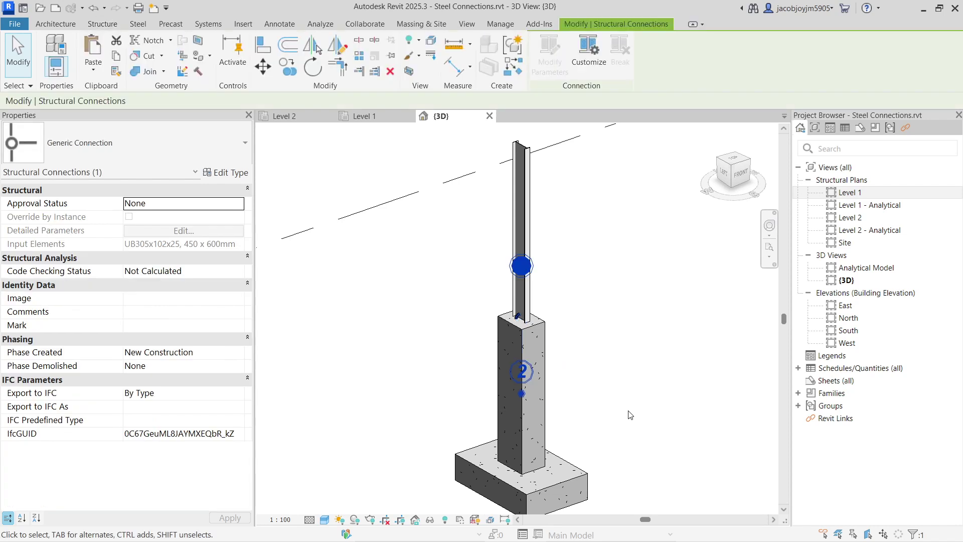
click(176, 145)
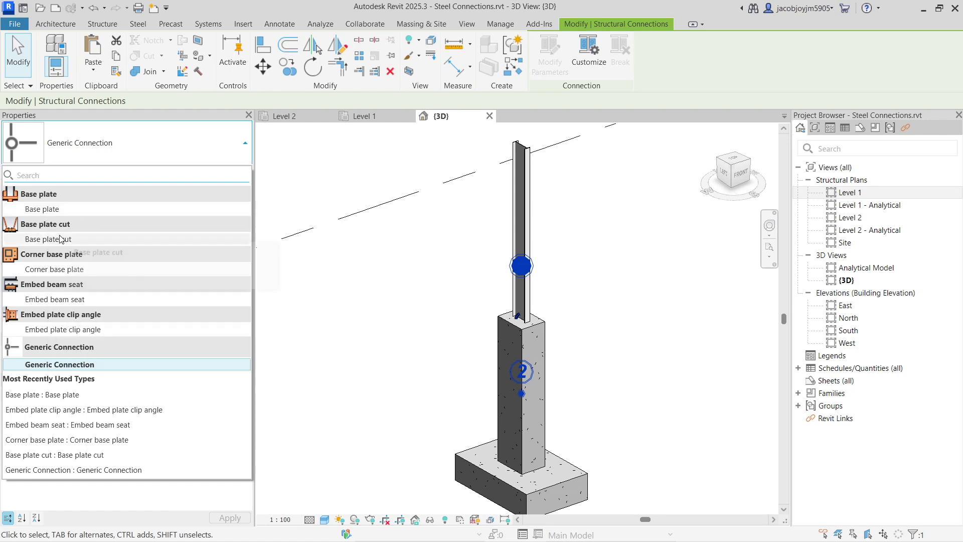
click(74, 214)
click(555, 335)
scroll(554, 335, up, 3)
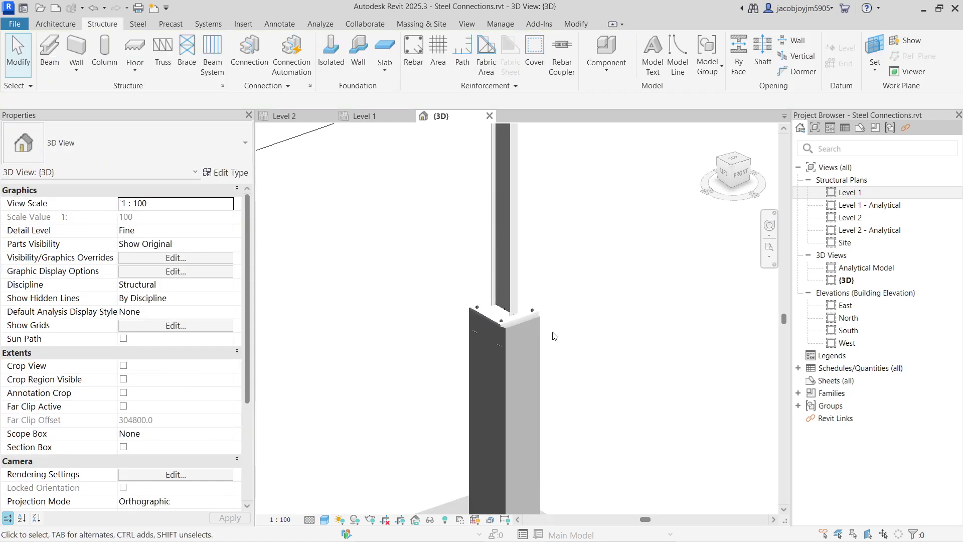
click(539, 312)
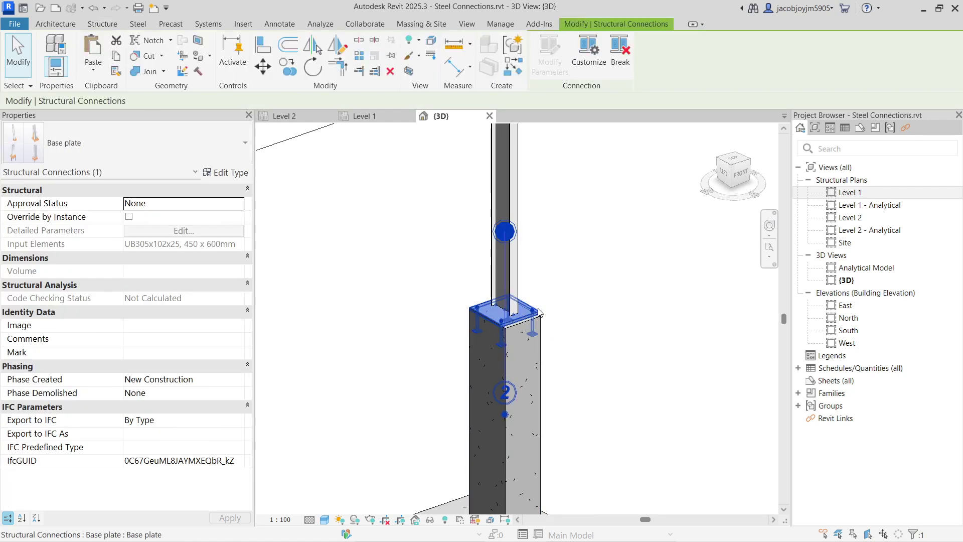
click(538, 342)
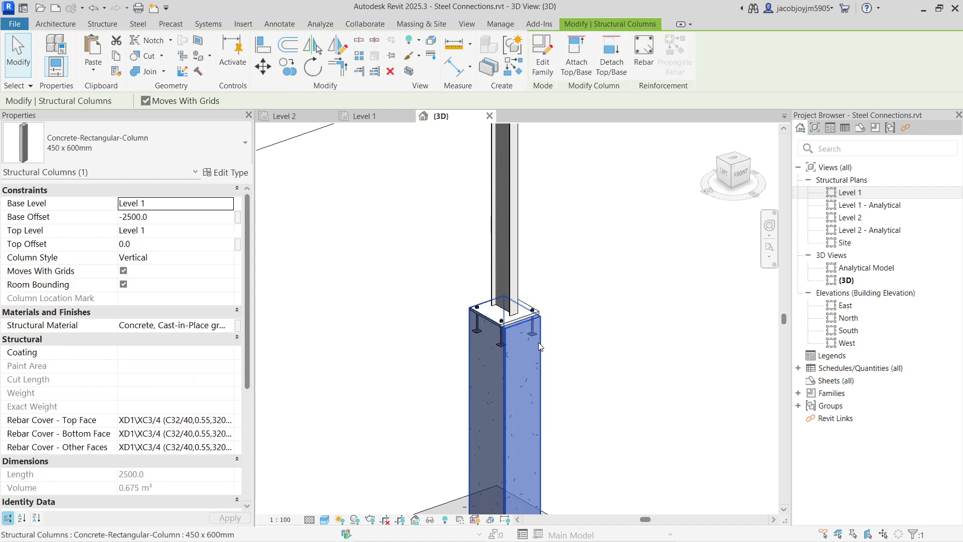
- Change the concrete column below the base plate to the 600 x 750mm type and inspect the joint
click(155, 137)
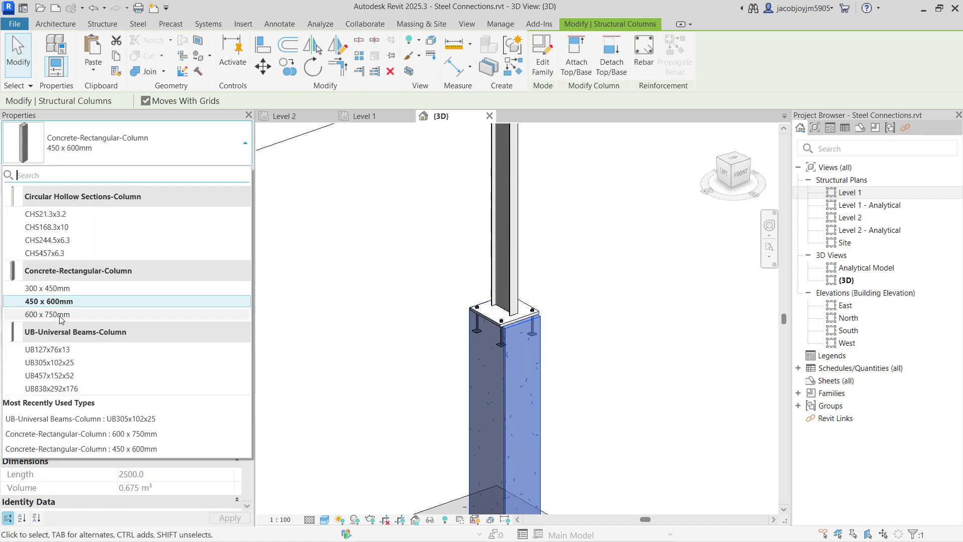
click(60, 314)
click(382, 279)
click(523, 309)
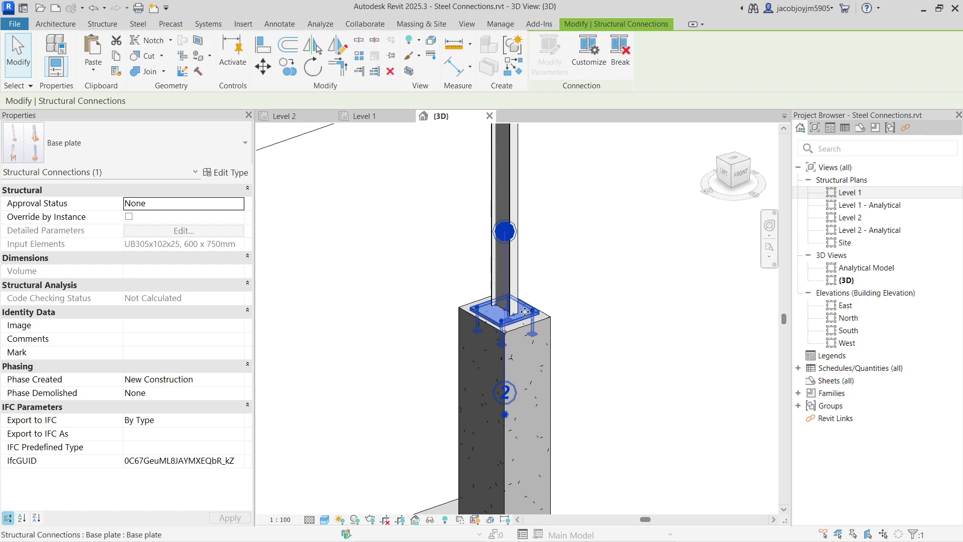
scroll(523, 309, up, 2)
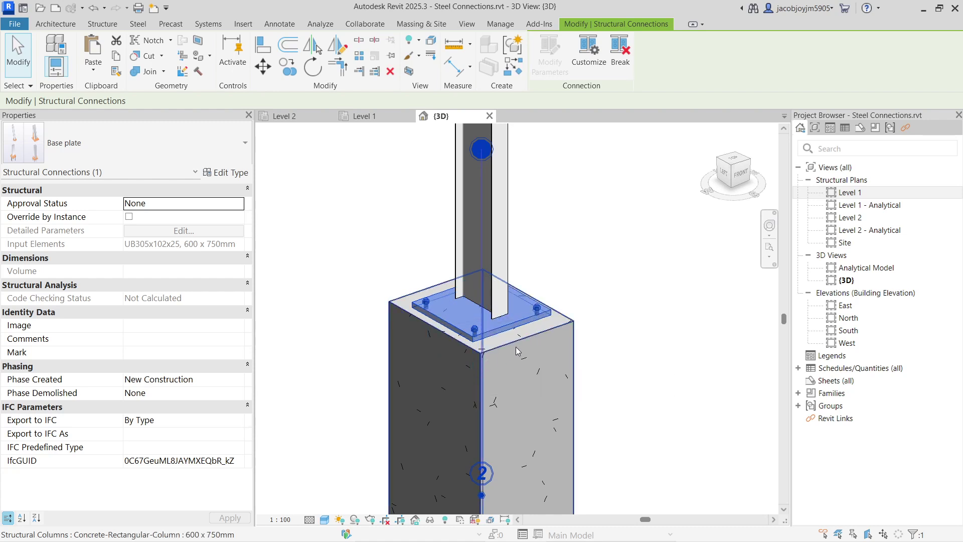
- Temporarily hide the concrete column and the steel column, leaving the base plate connection in view
click(480, 366)
ctrl+click(504, 280)
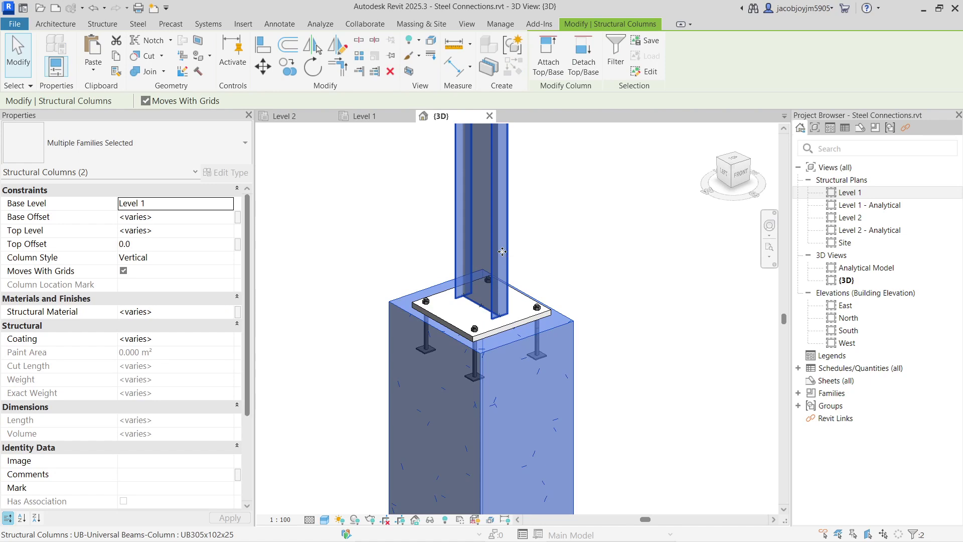
key(h)
key(h)
- Try to customize the base plate connection as a custom connection named Base Plate 1
click(498, 316)
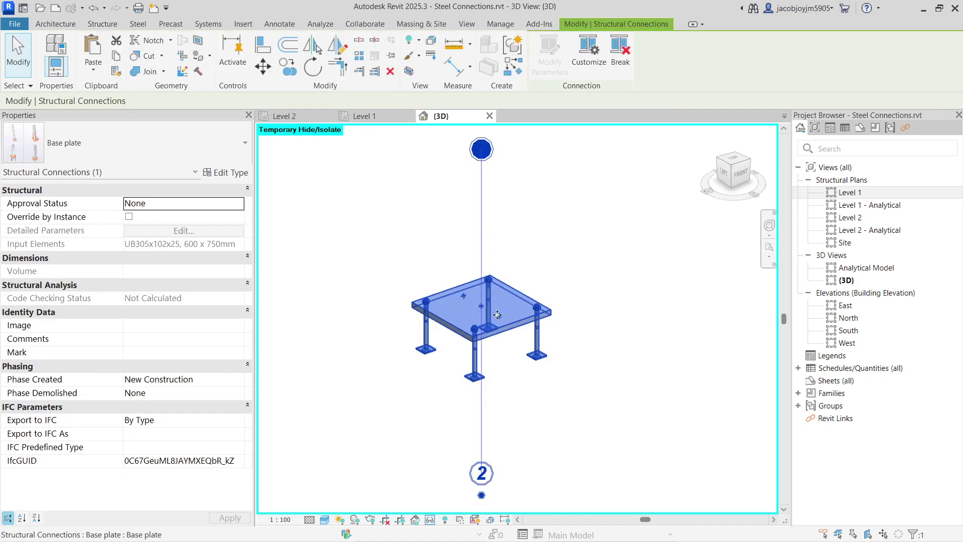
click(589, 53)
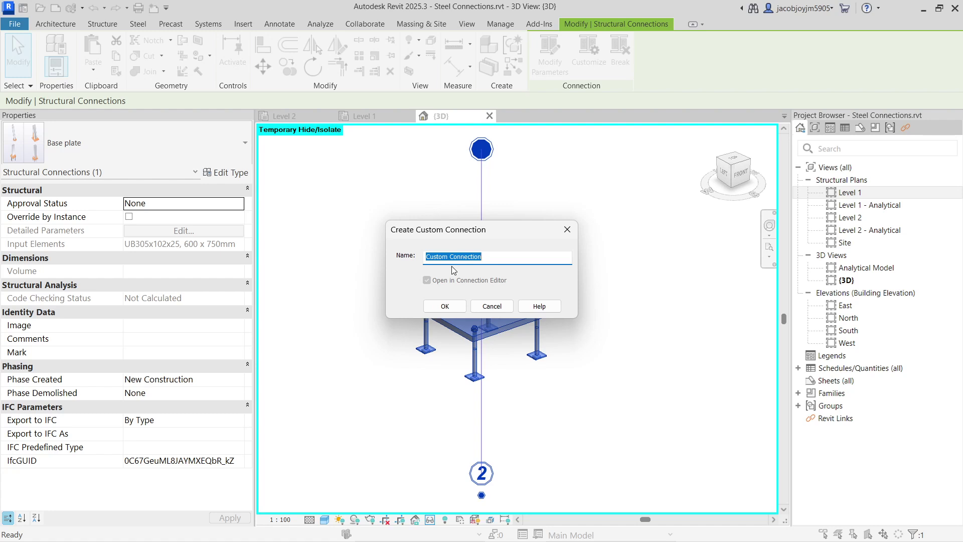
text(Base Plate 1)
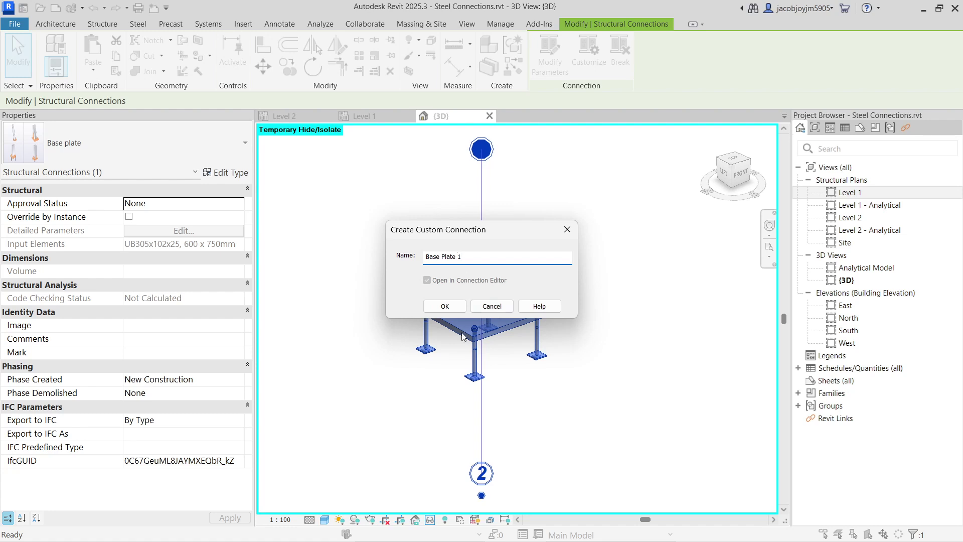
click(445, 305)
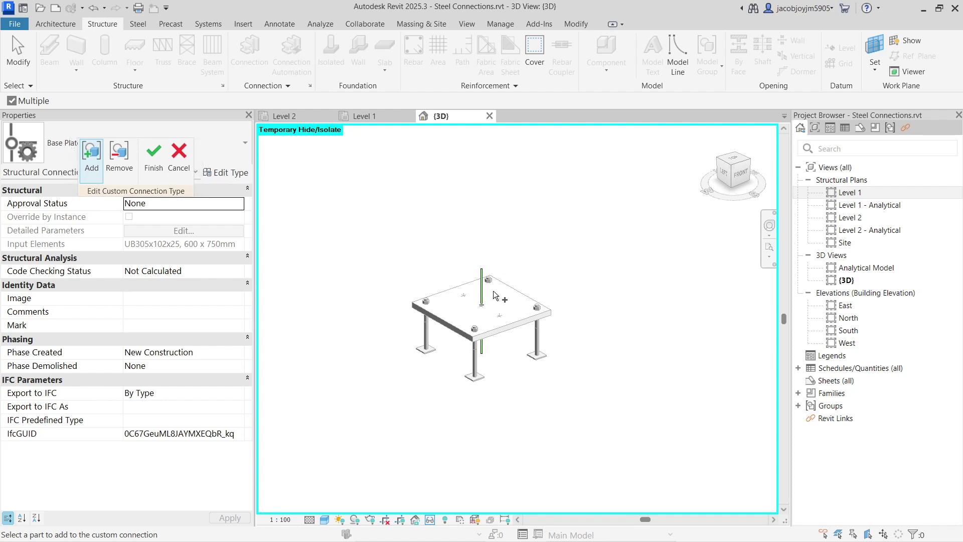
click(475, 324)
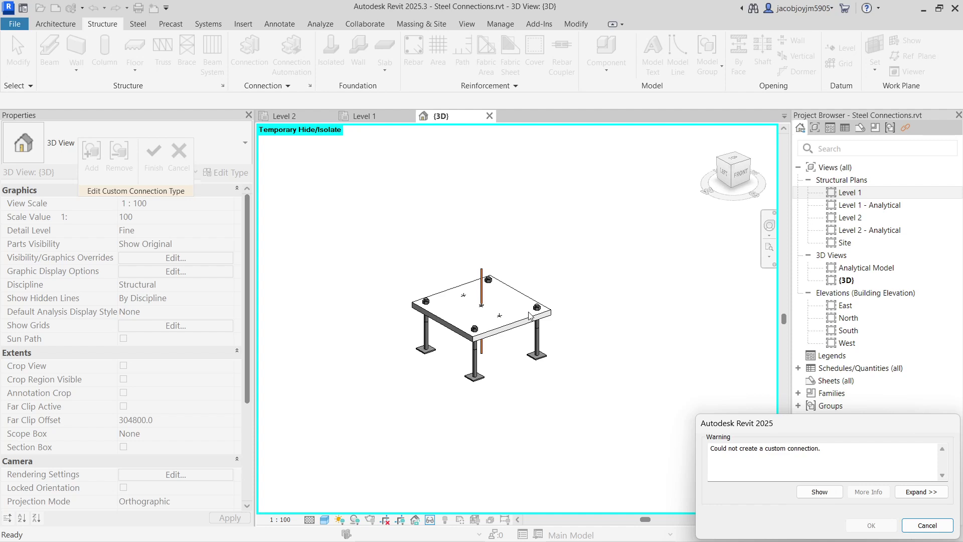
click(945, 528)
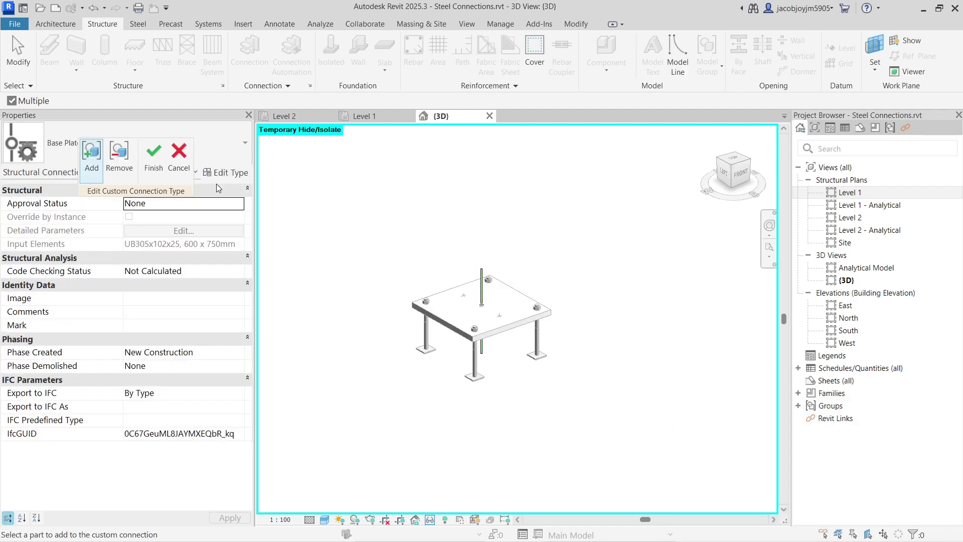
- Break the base plate connection into separate parts and delete its anchors
click(522, 313)
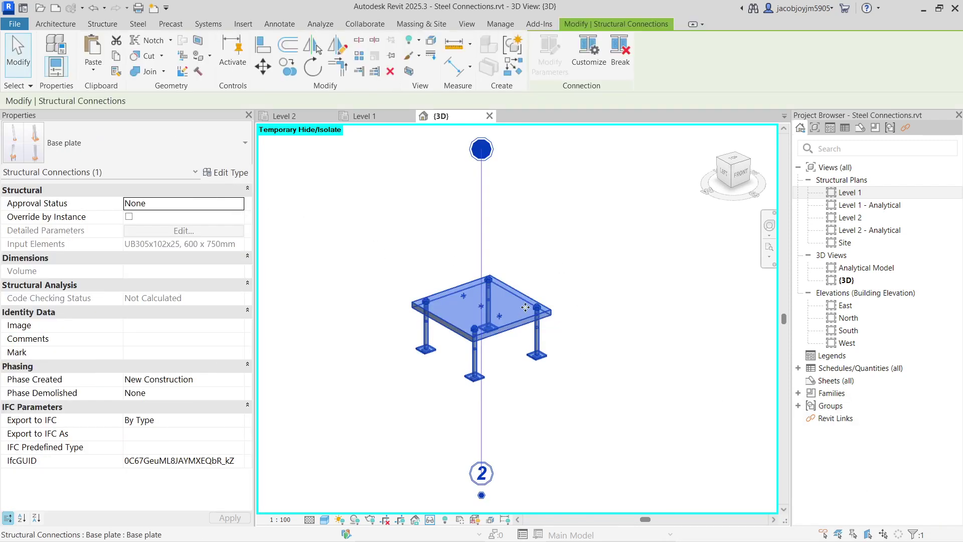
click(620, 53)
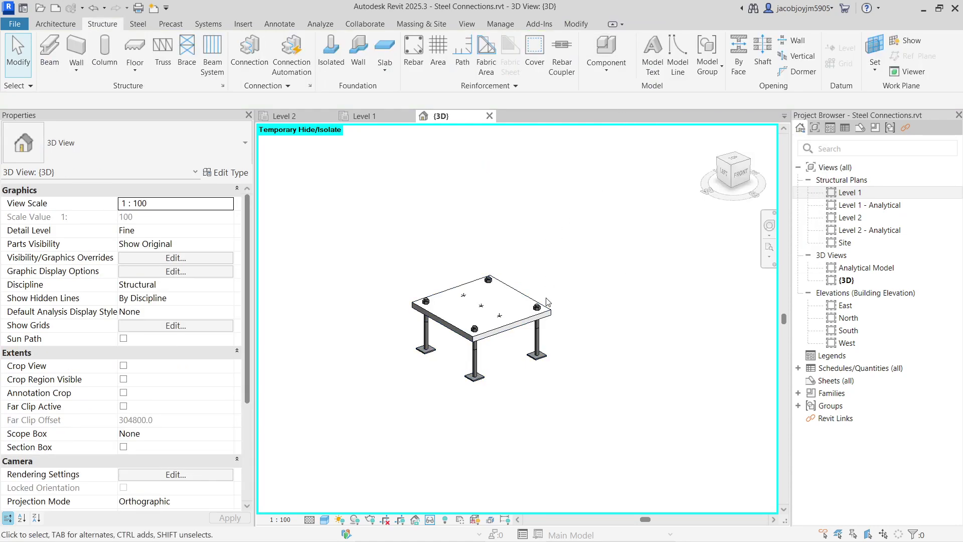
click(427, 340)
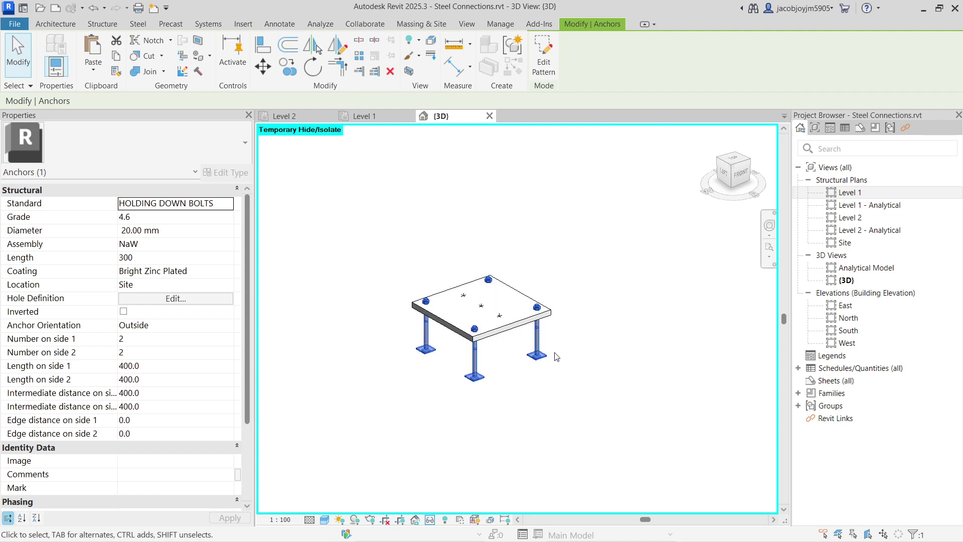
key(Delete)
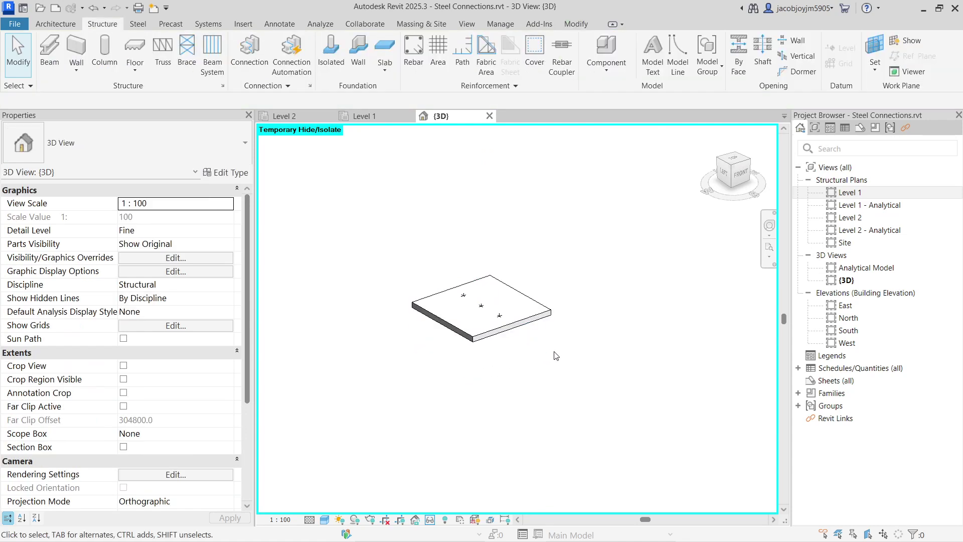
- Check the properties of the loose plate and its fillet welds, then delete the welds and the plate
click(534, 325)
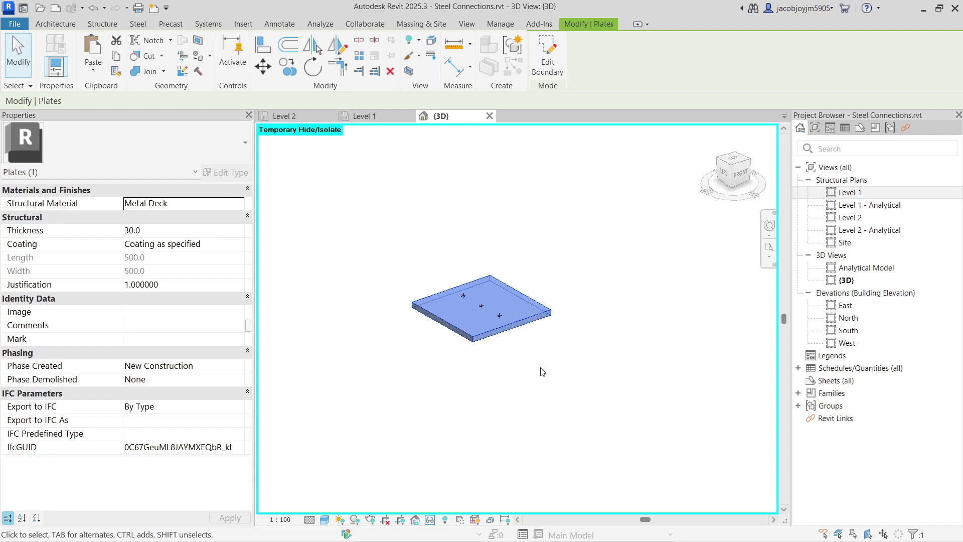
click(526, 342)
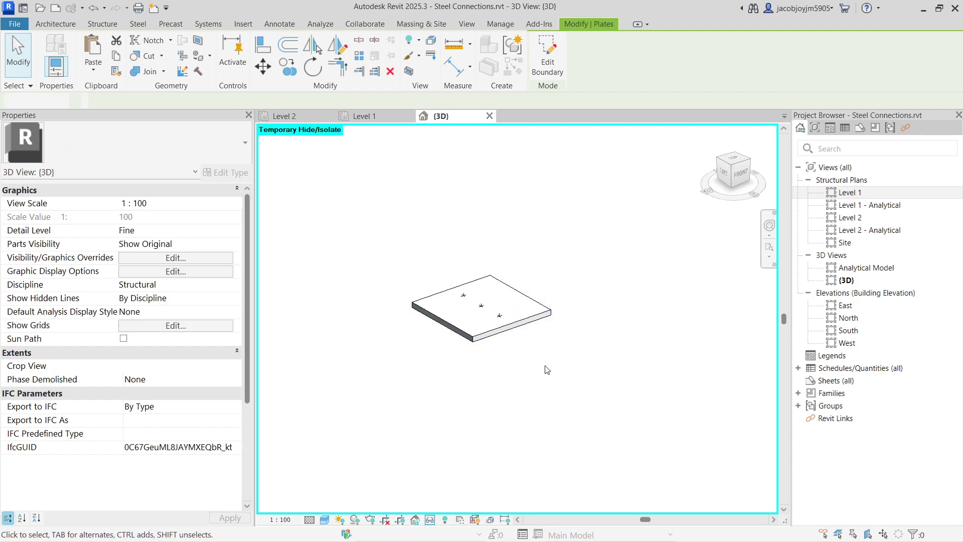
click(479, 322)
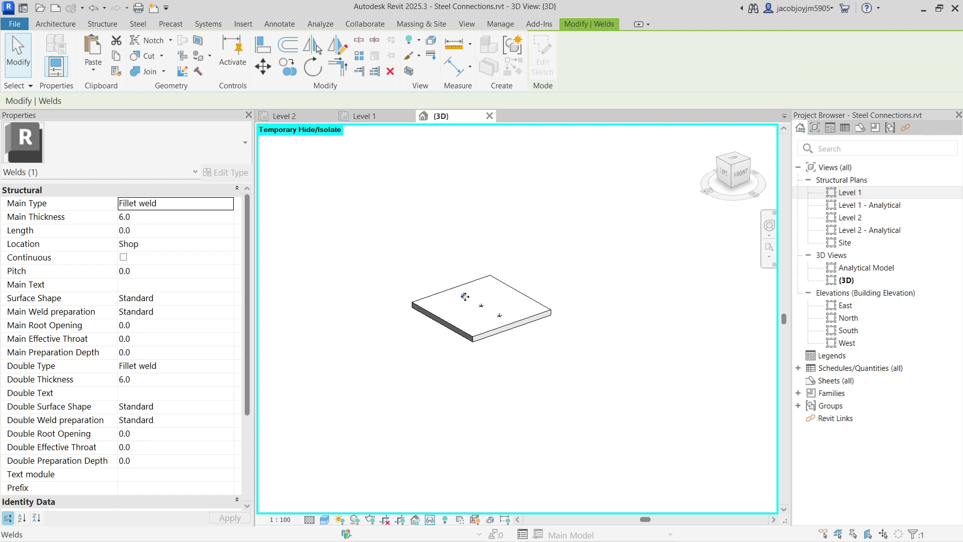
click(481, 307)
drag(446, 259, 532, 396)
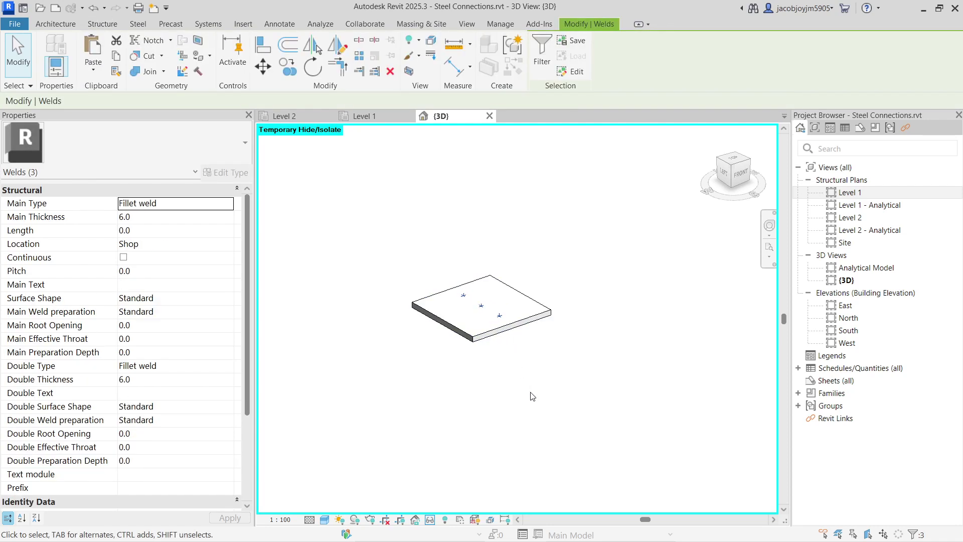
click(531, 392)
click(502, 331)
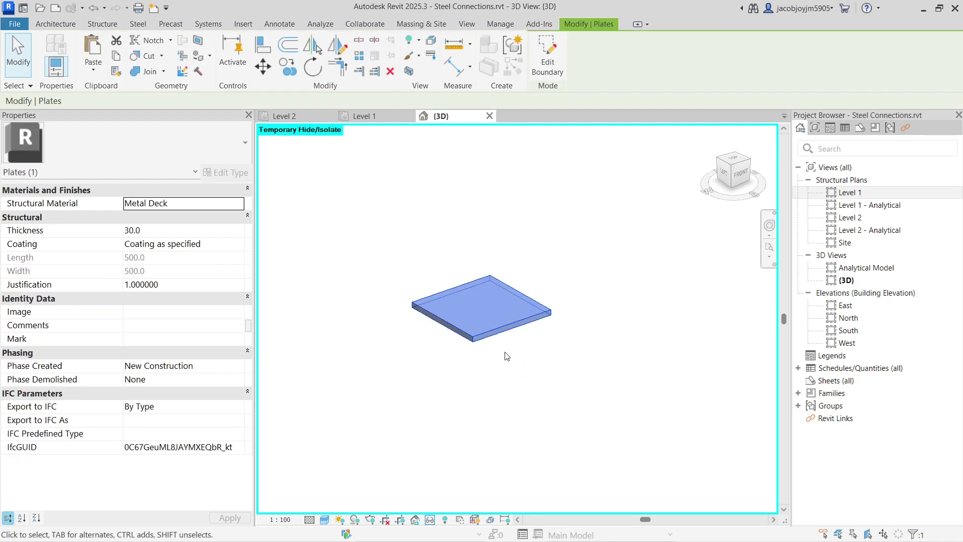
key(Delete)
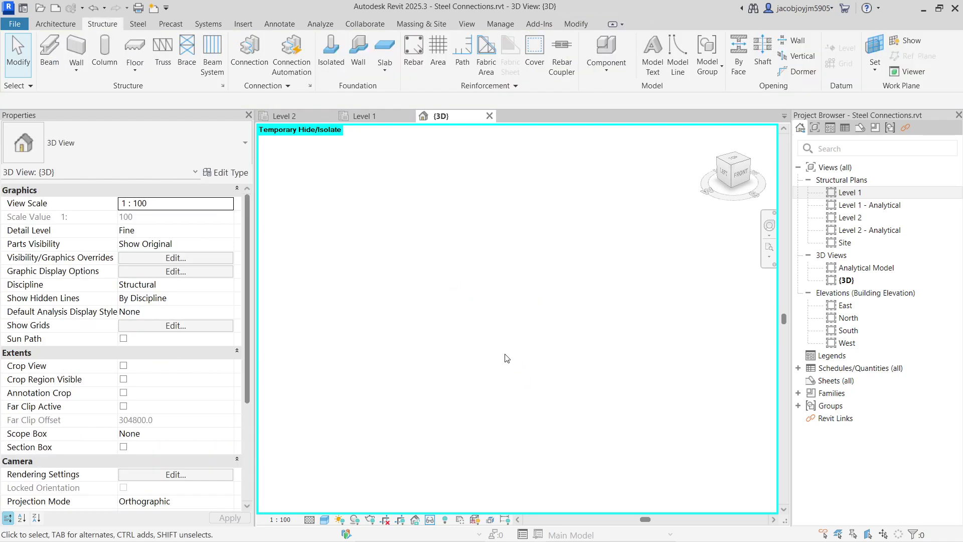
- Reset the temporary hide to restore both columns and delete the leftover modifier at the steel column's base
key(h)
key(r)
click(504, 355)
click(571, 229)
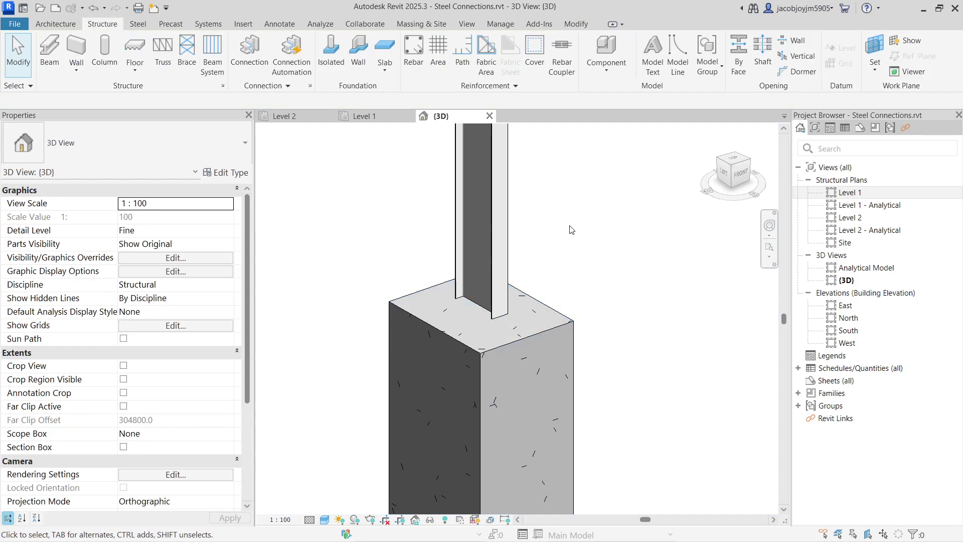
click(497, 226)
click(419, 251)
click(501, 327)
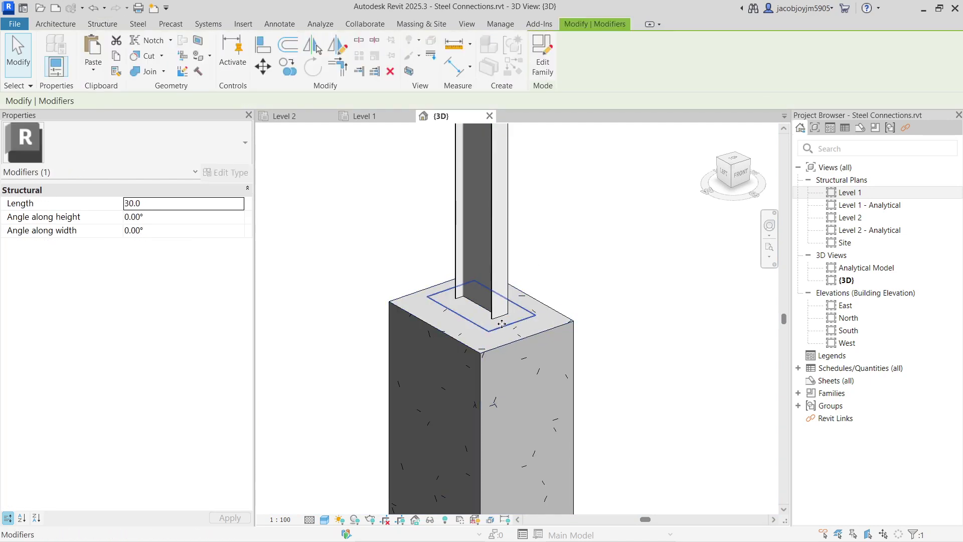
click(591, 261)
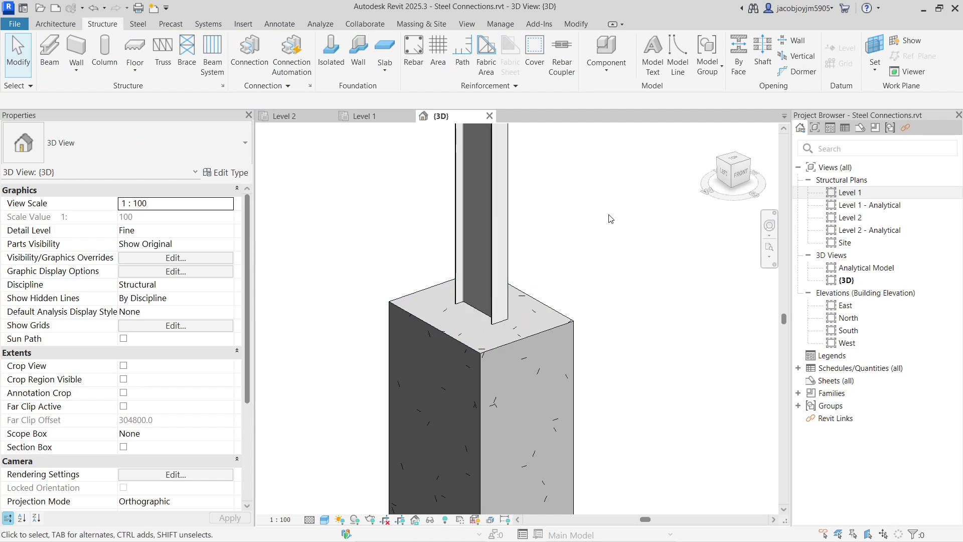
- Add a structural connection between the steel and concrete columns and change its type to Base plate
drag(611, 219, 338, 397)
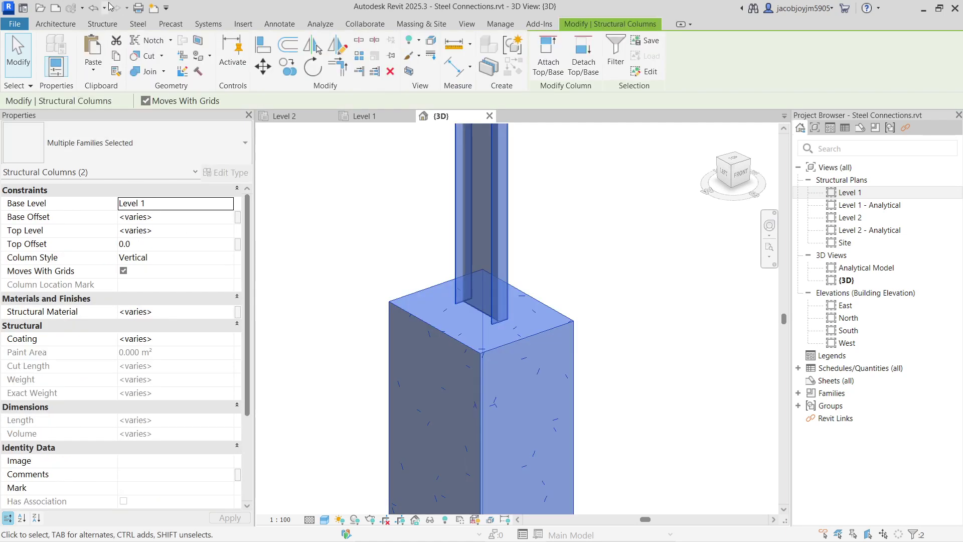
click(107, 25)
click(252, 63)
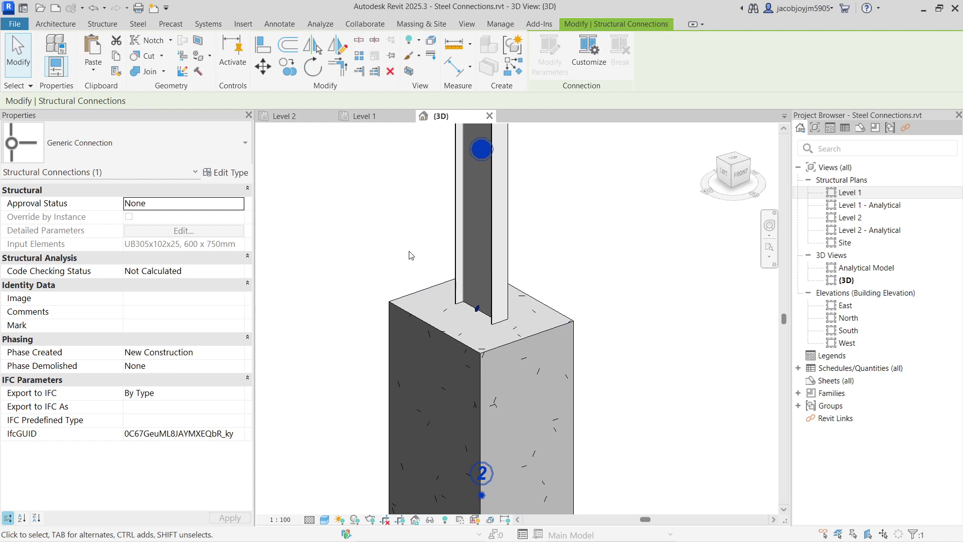
click(125, 143)
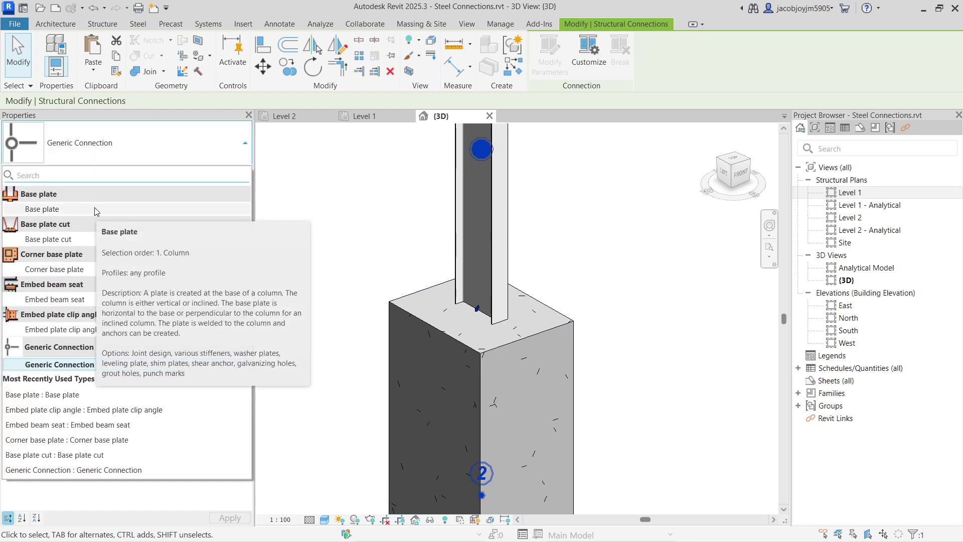
click(80, 212)
key(Escape)
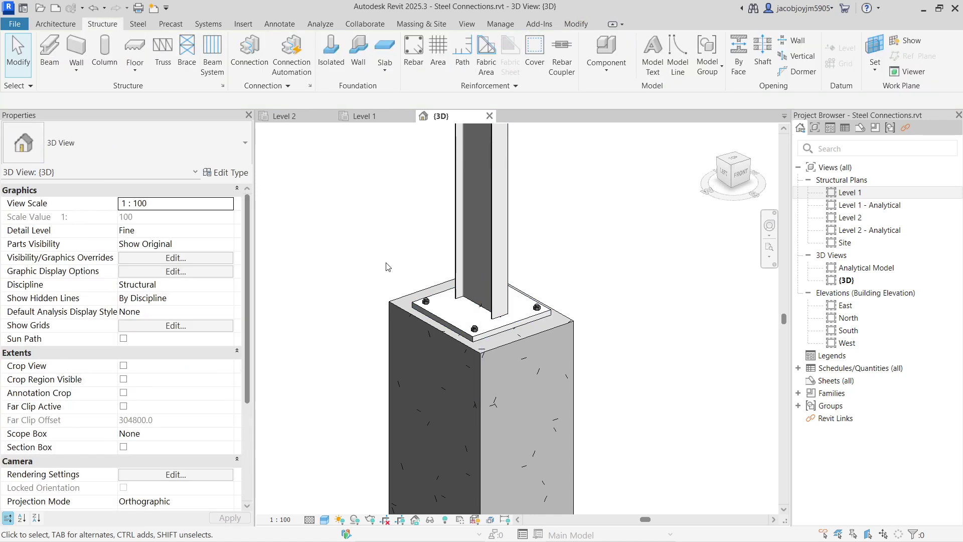
scroll(453, 279, down, 3)
scroll(453, 279, down, 1)
- Duplicate the base plate connection's type as Base plate Type 1 in its type properties
click(468, 300)
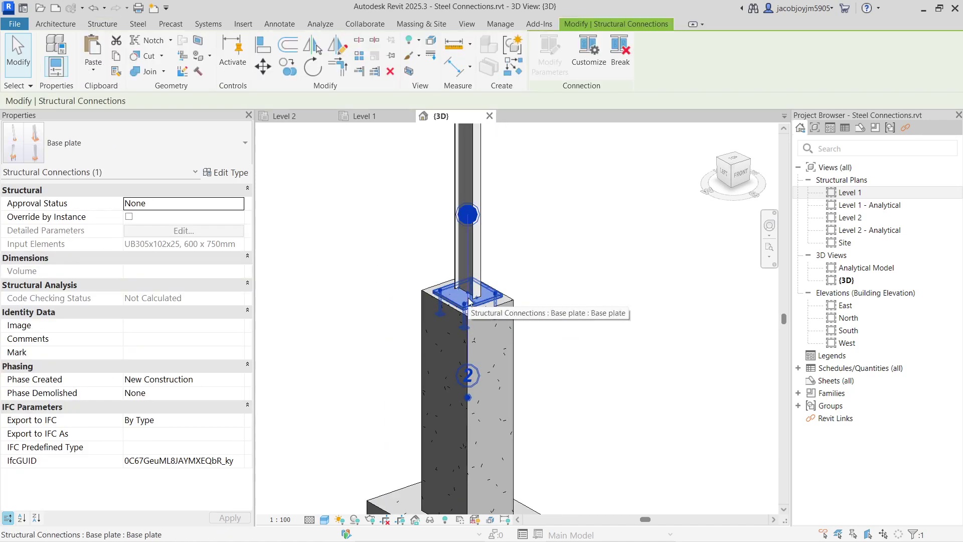
shift+middle_drag(488, 307, 503, 327)
scroll(503, 326, up, 6)
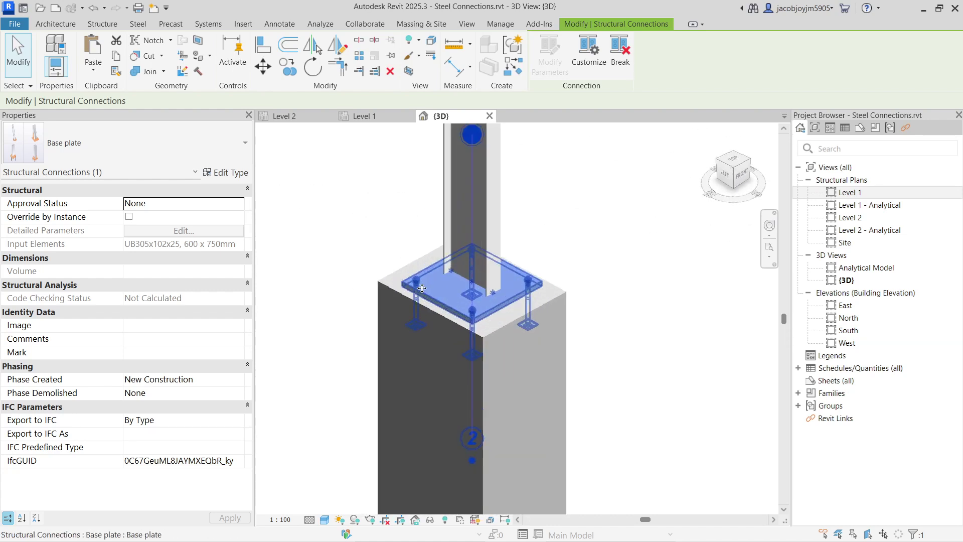
shift+middle_drag(456, 348, 515, 305)
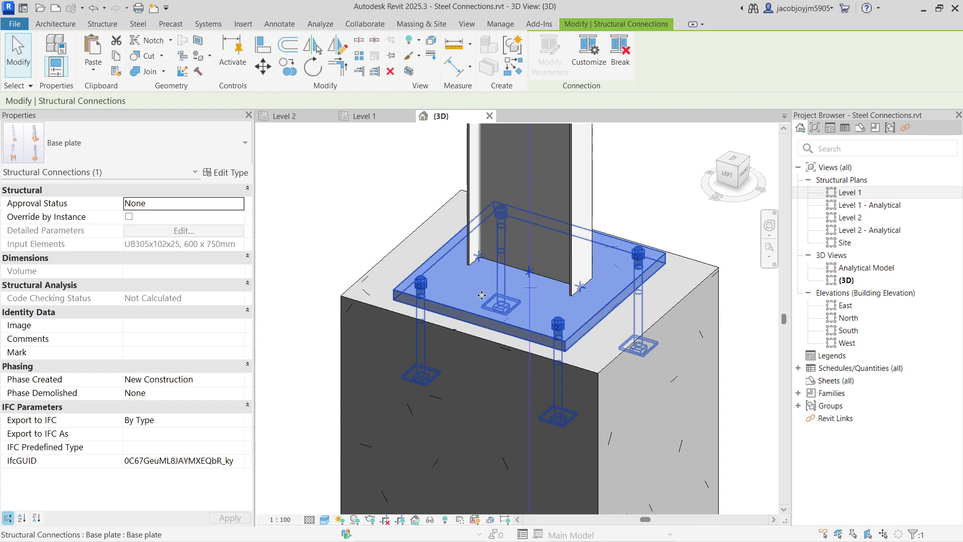
click(228, 173)
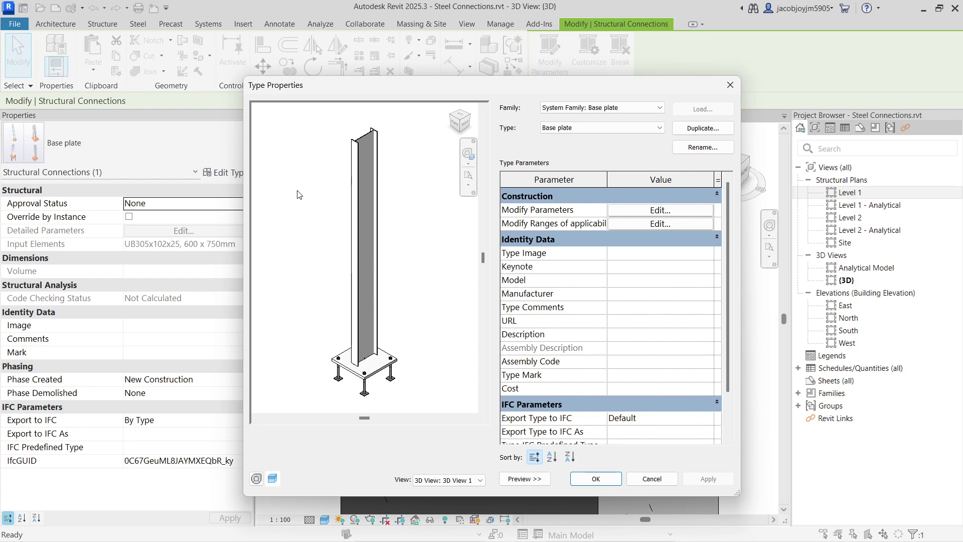
click(702, 128)
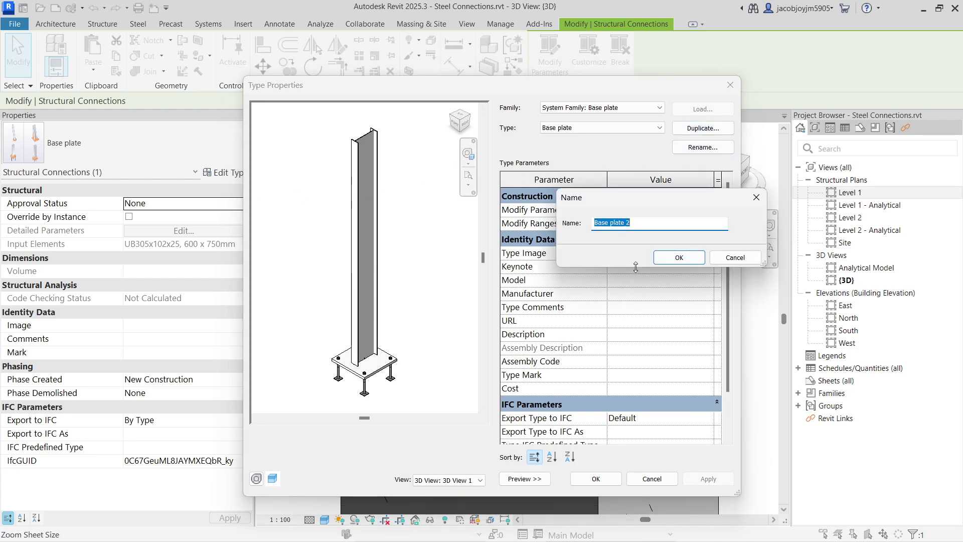
click(651, 224)
drag(644, 225, 626, 223)
text(Type 1)
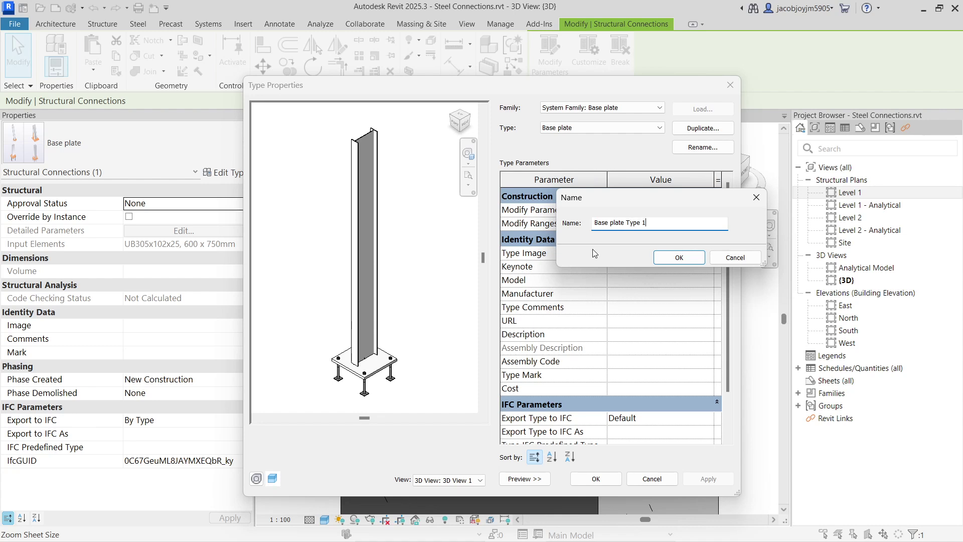
click(690, 256)
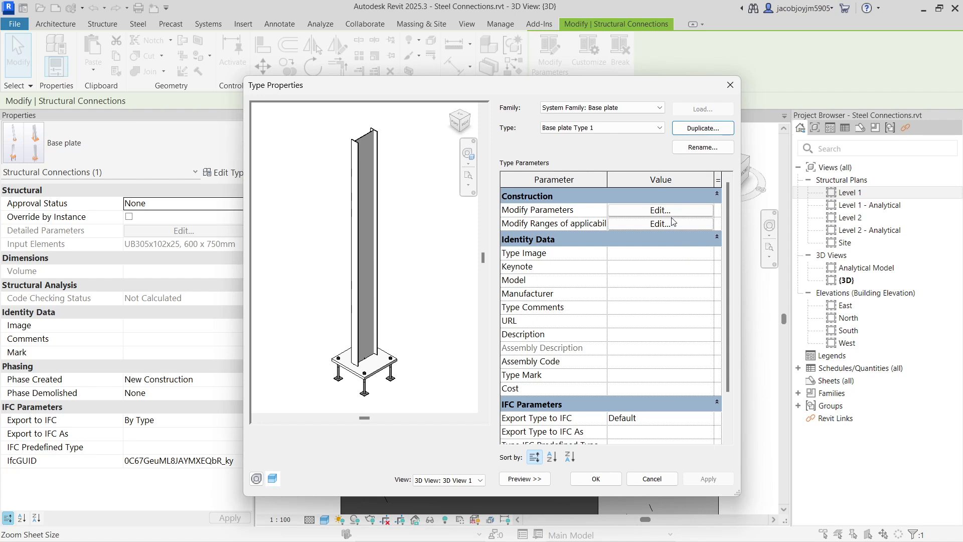
scroll(355, 341, up, 5)
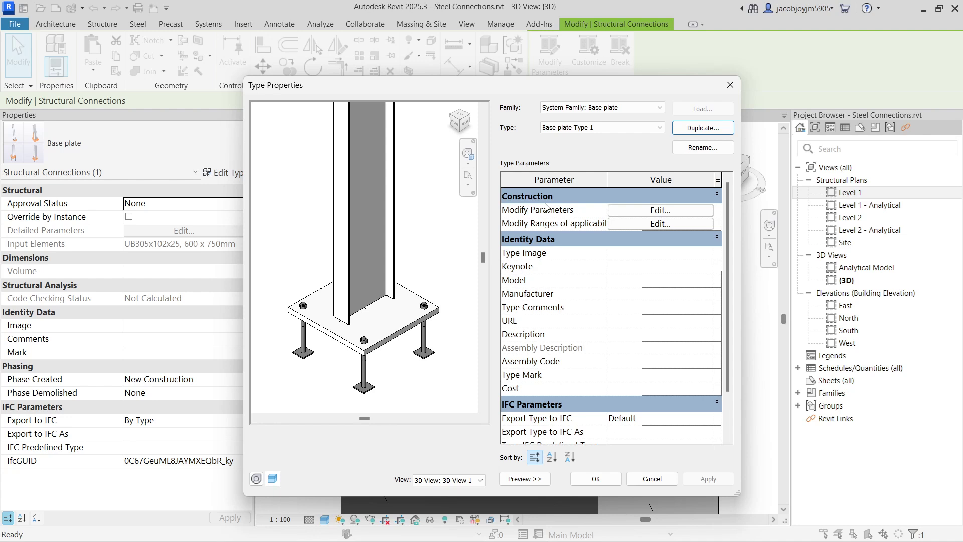
- Collapse the Identity Data and IFC Parameters groups and open the connection type's Modify Parameters for editing
drag(729, 277, 731, 341)
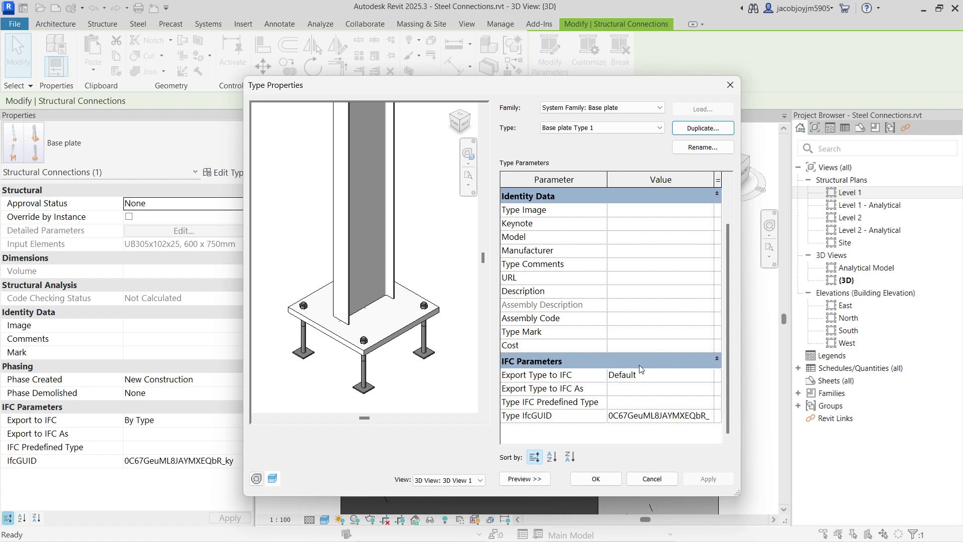
click(718, 361)
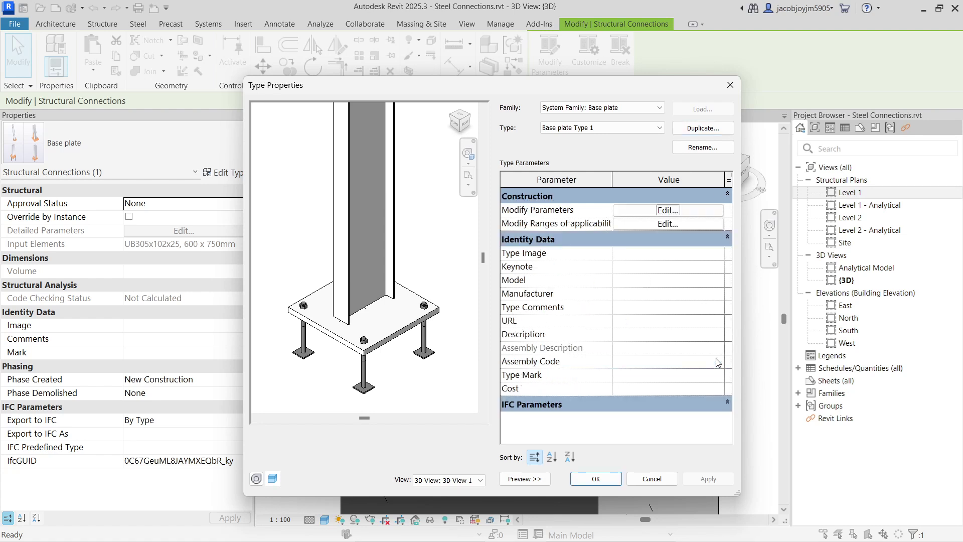
click(727, 239)
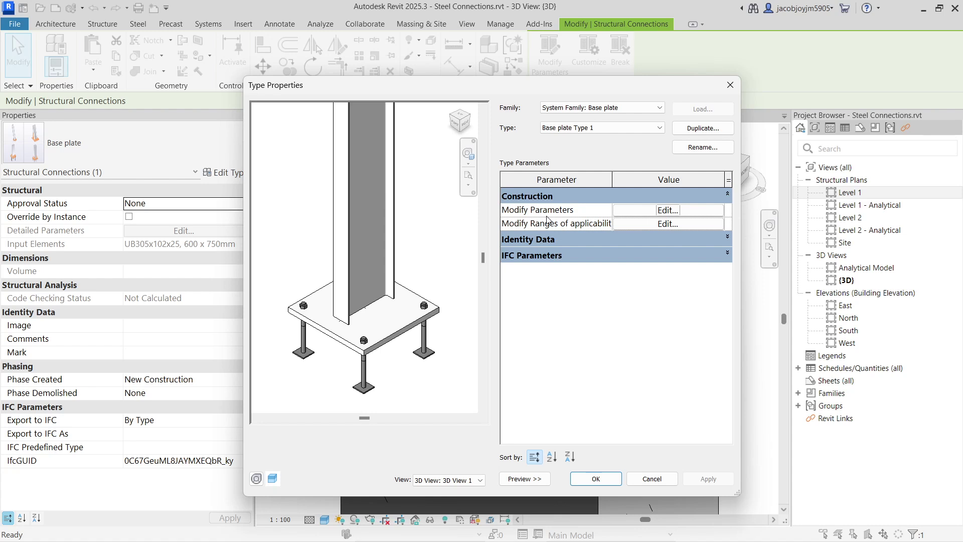
click(669, 210)
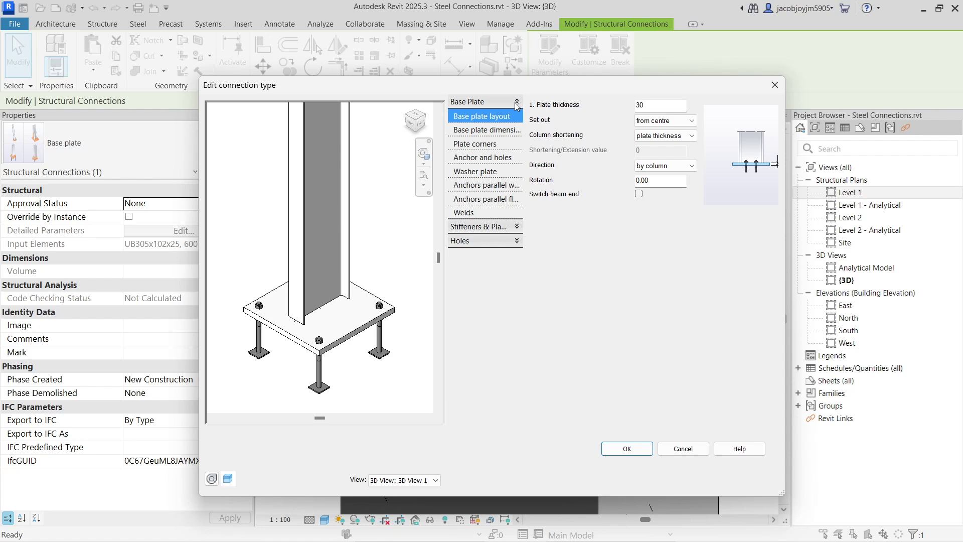
- Look through the Stiffeners & Plates and Holes categories, return to the base plate layout settings and enlarge the dialog
click(517, 226)
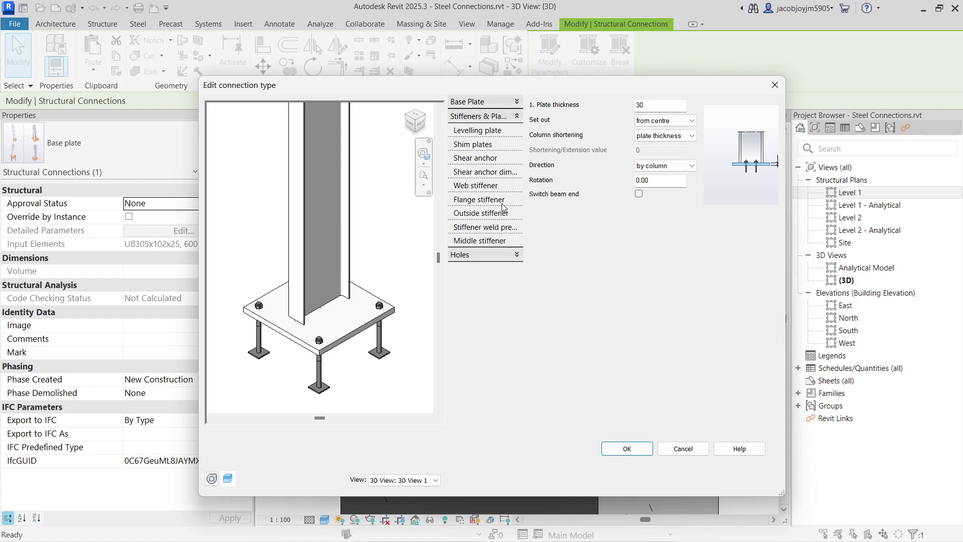
click(516, 255)
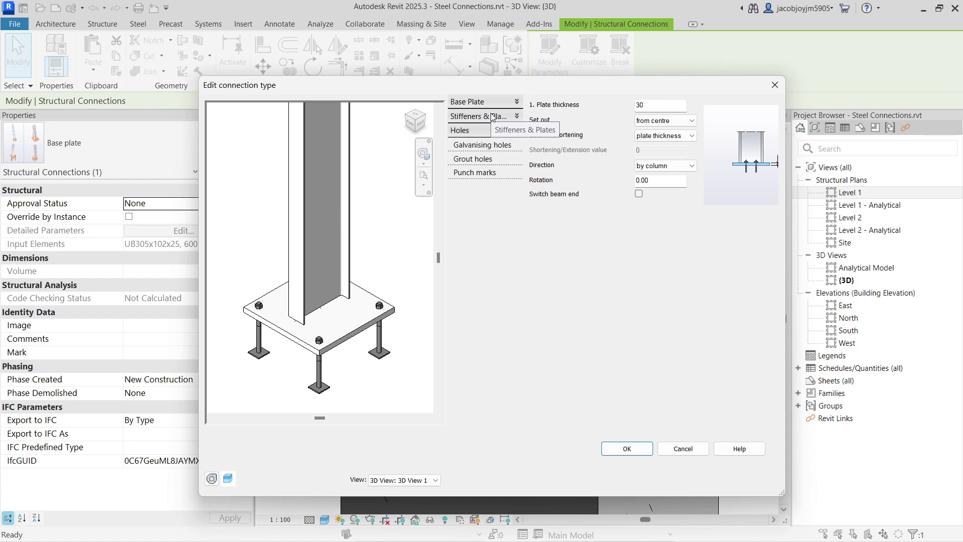
click(515, 103)
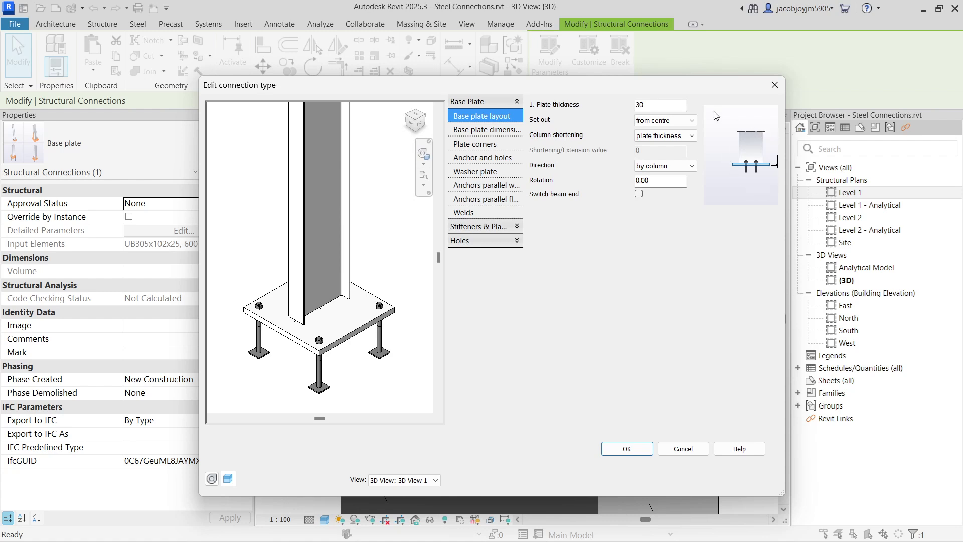
drag(681, 83, 651, 78)
drag(756, 259, 837, 259)
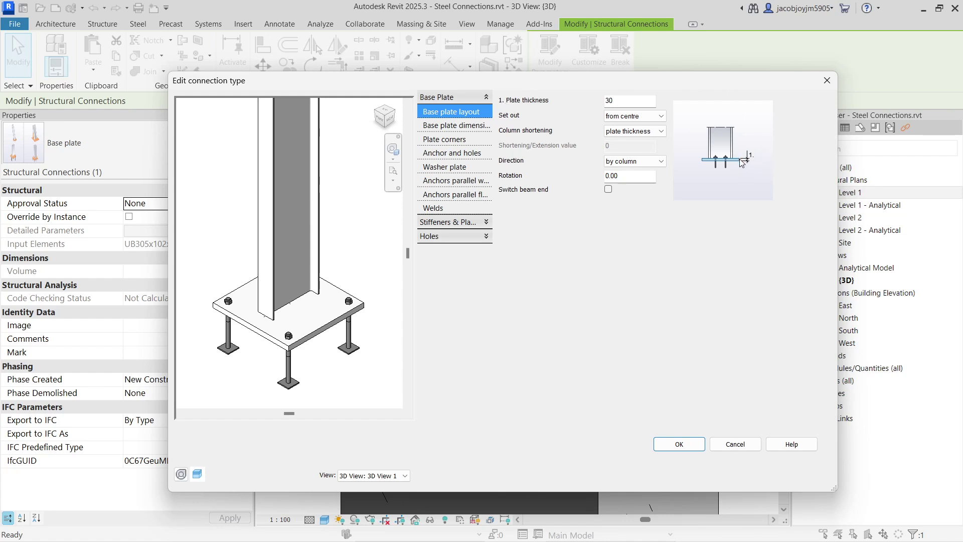
- Set the base plate's thickness to 25 and its set out to projections
double_click(612, 100)
text(25)
click(633, 180)
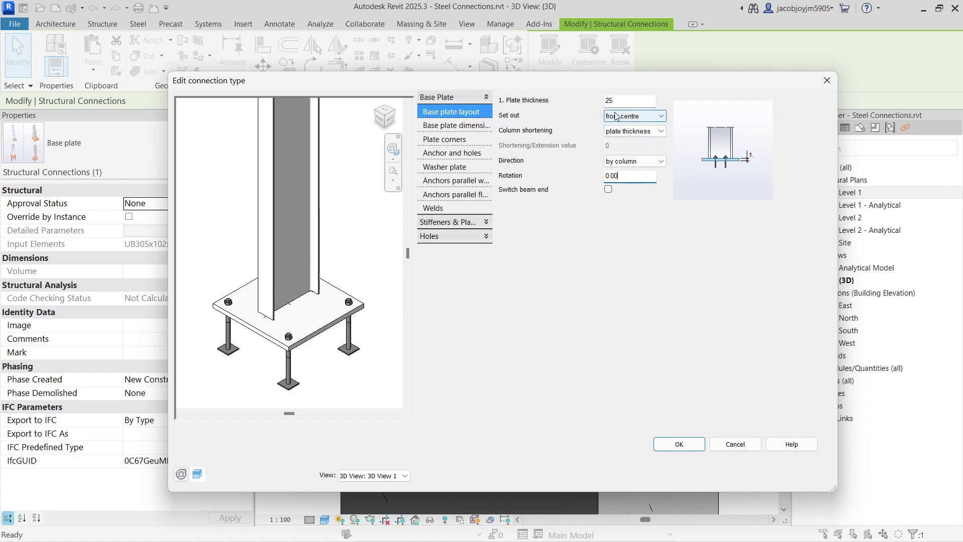
click(643, 117)
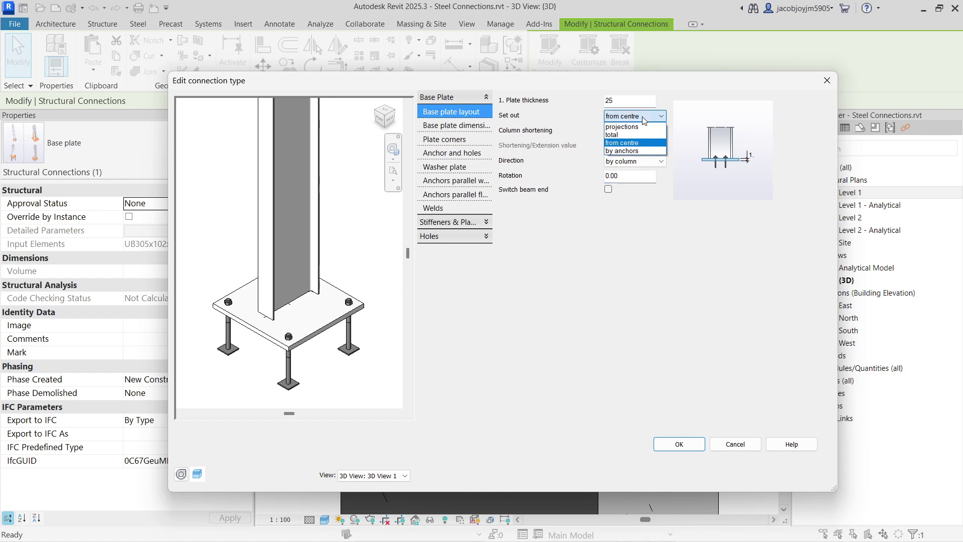
click(644, 119)
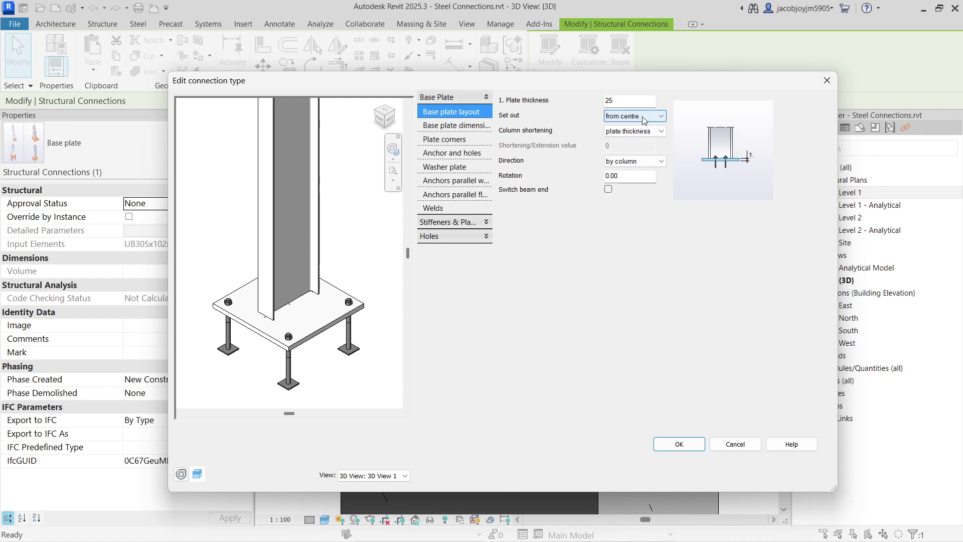
click(644, 117)
click(645, 132)
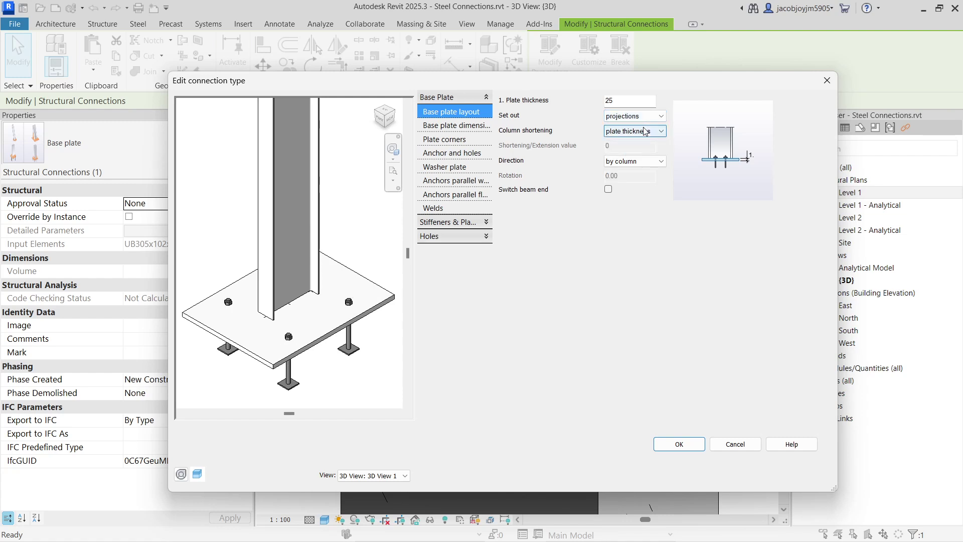
- Compare the base plate's vertical and horizontal directions and set the direction to horizontal
click(633, 162)
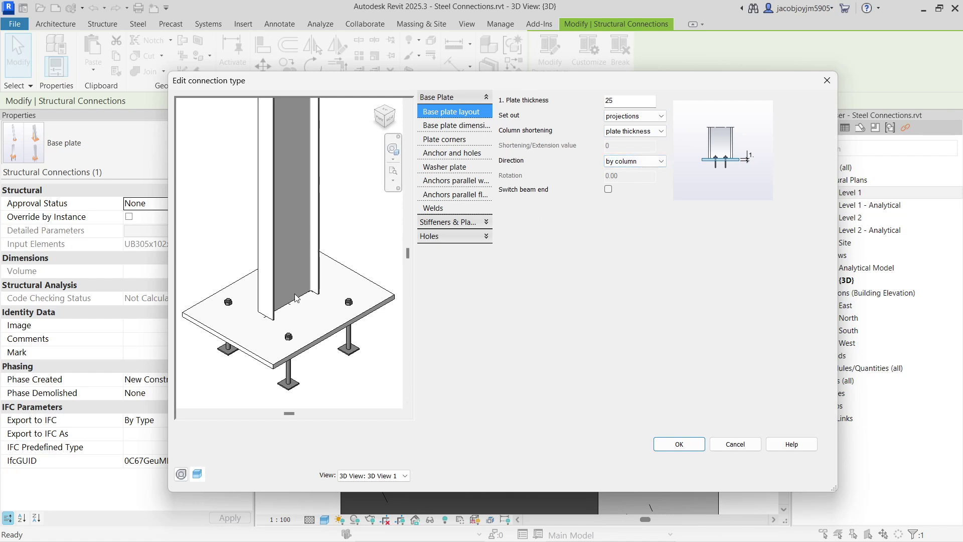
click(646, 162)
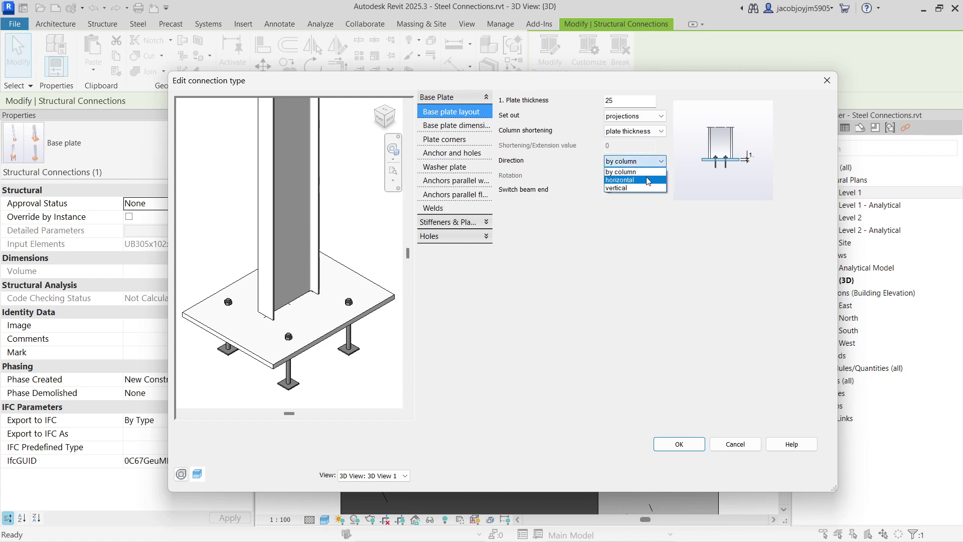
click(647, 181)
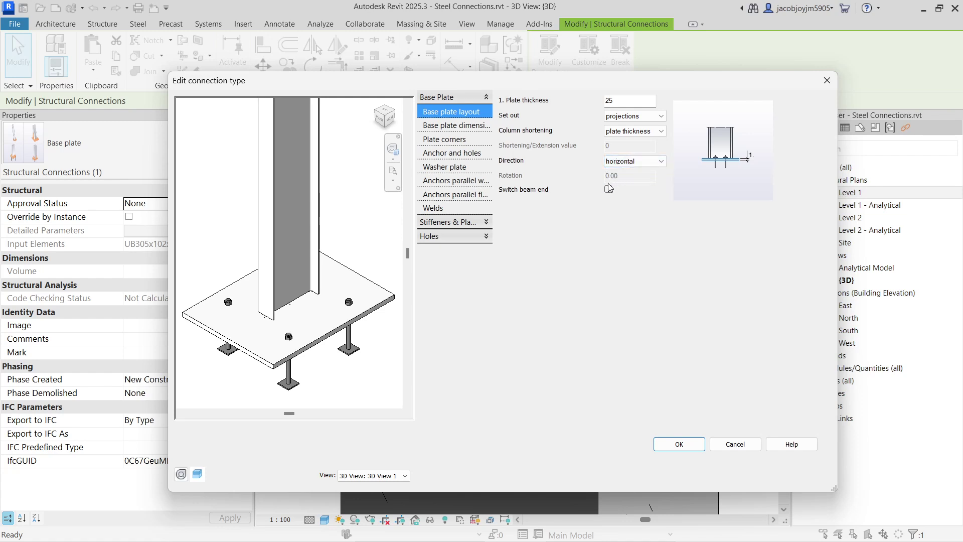
click(637, 163)
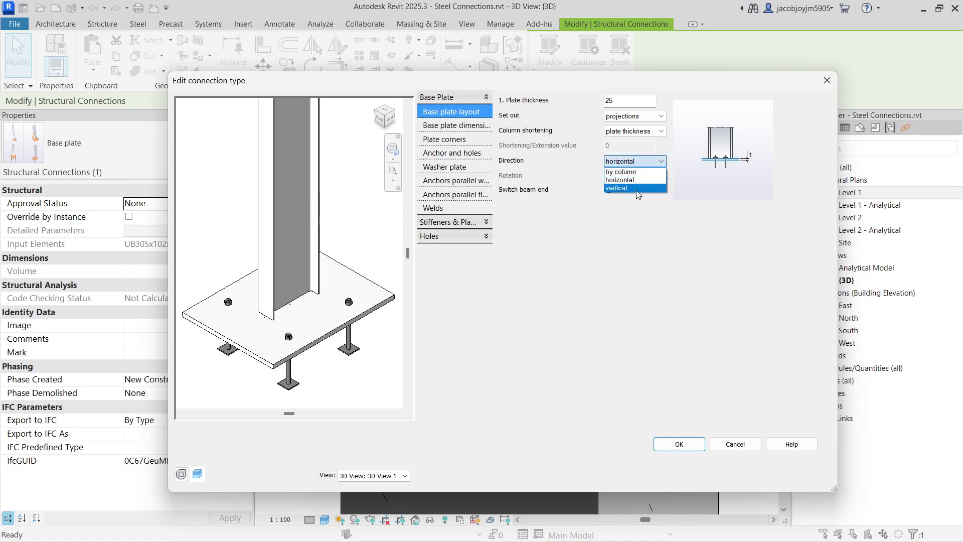
click(639, 188)
click(635, 161)
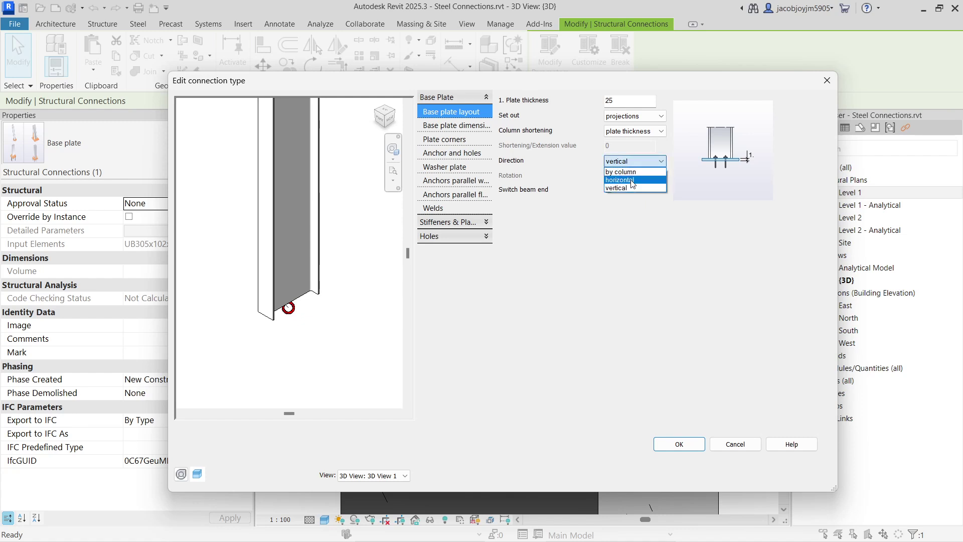
click(637, 181)
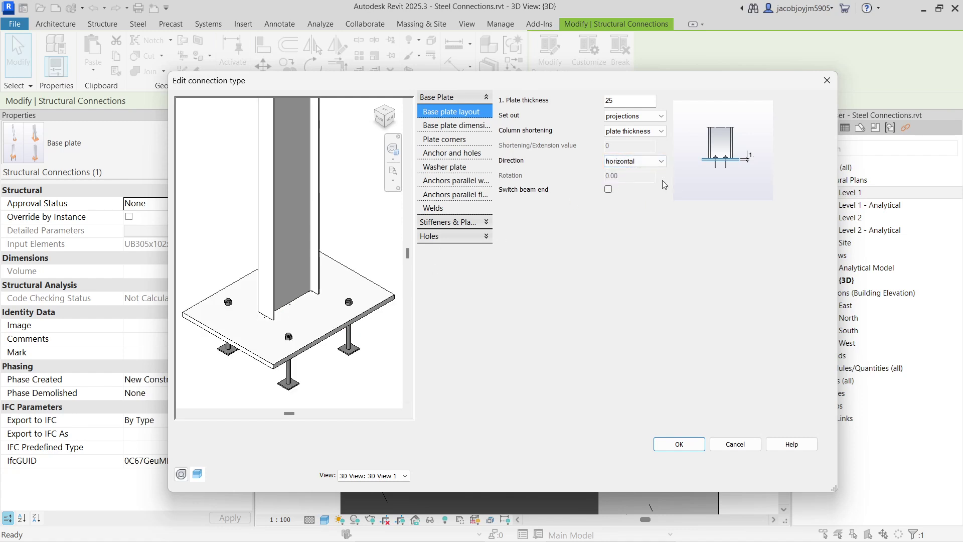
- Try the value option for column shortening and return it to plate thickness
click(647, 131)
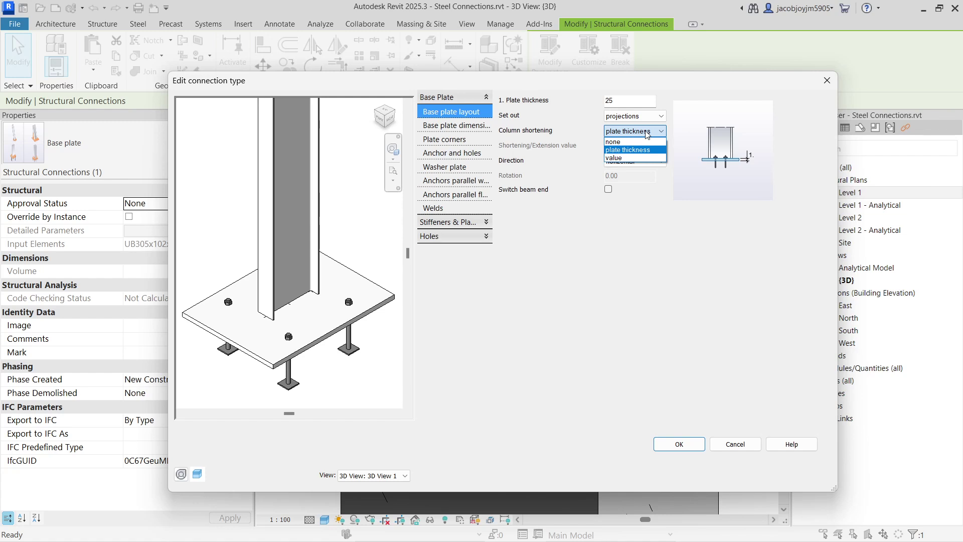
click(648, 157)
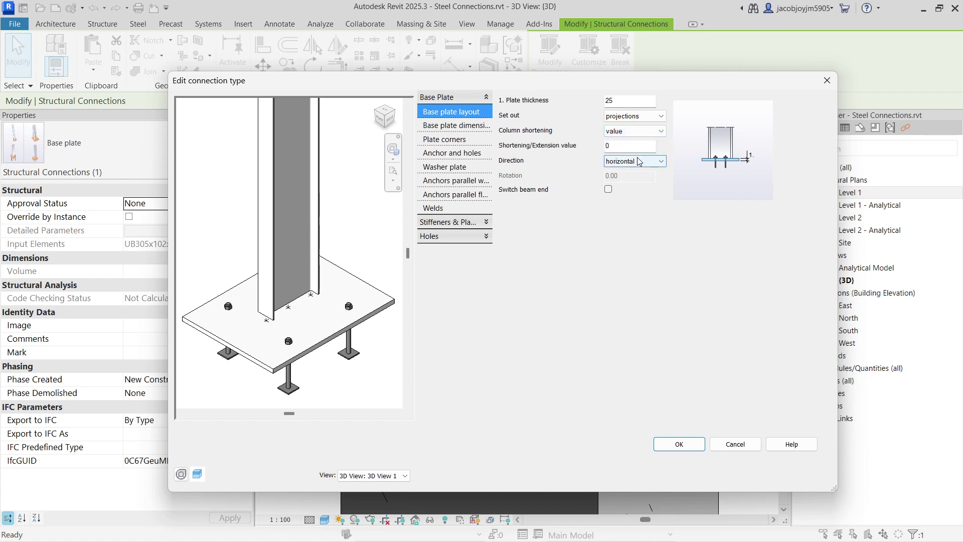
double_click(605, 145)
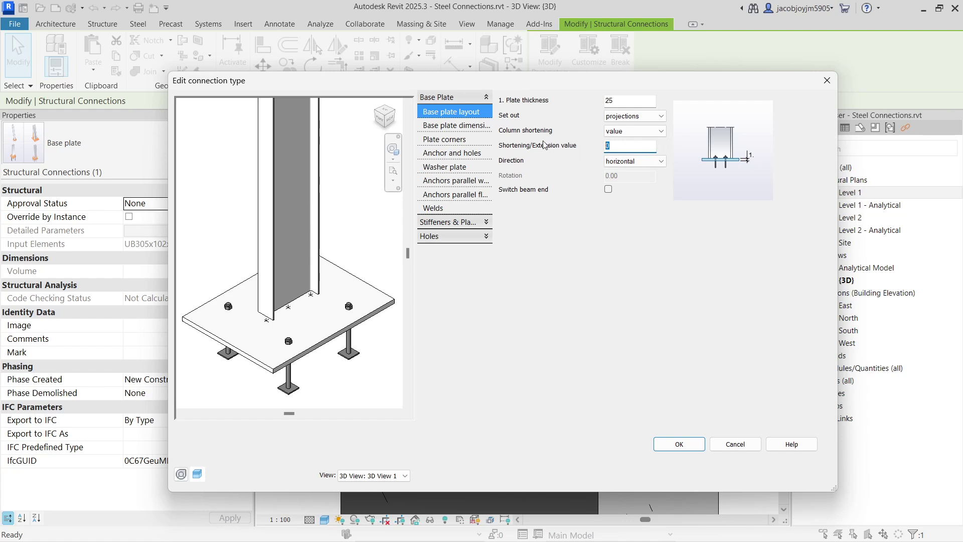
click(642, 131)
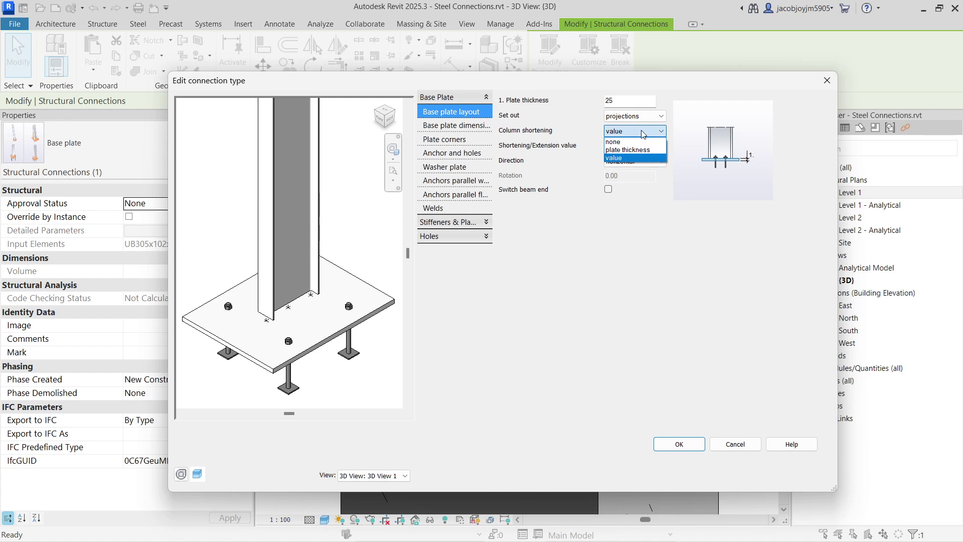
click(648, 150)
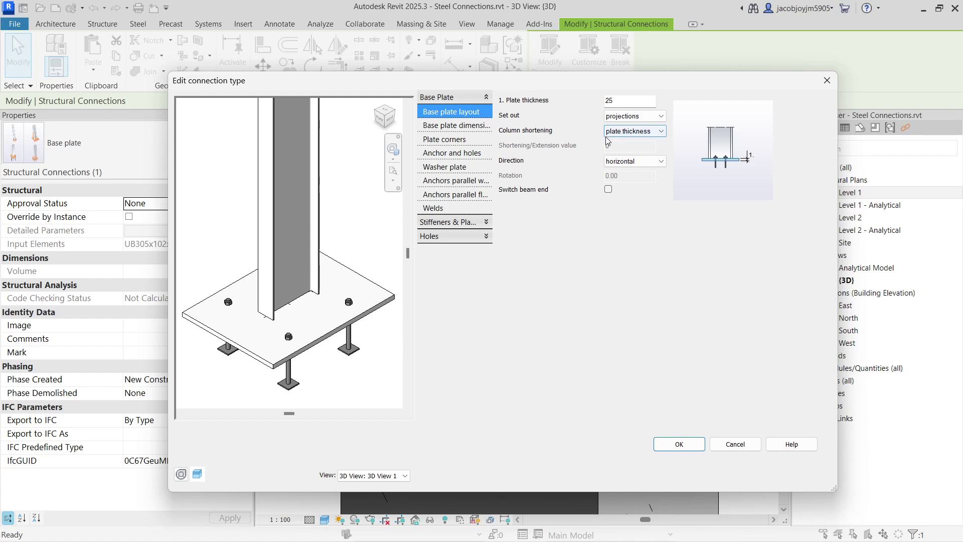
click(641, 132)
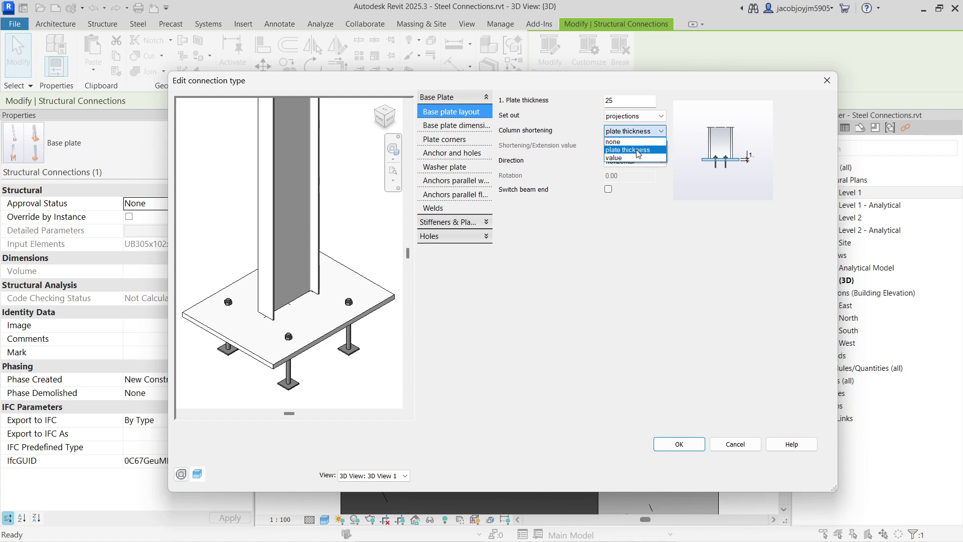
click(636, 158)
key(Tab)
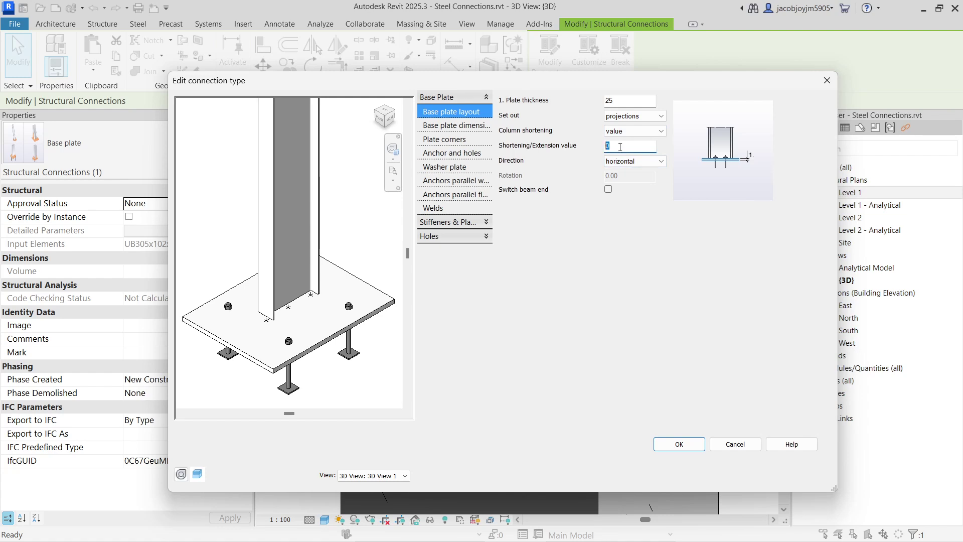
click(621, 132)
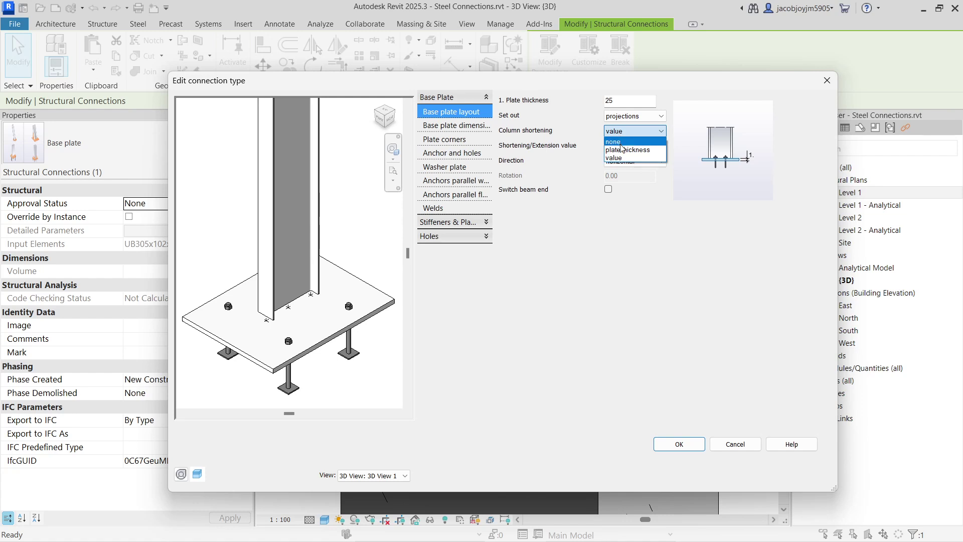
click(630, 150)
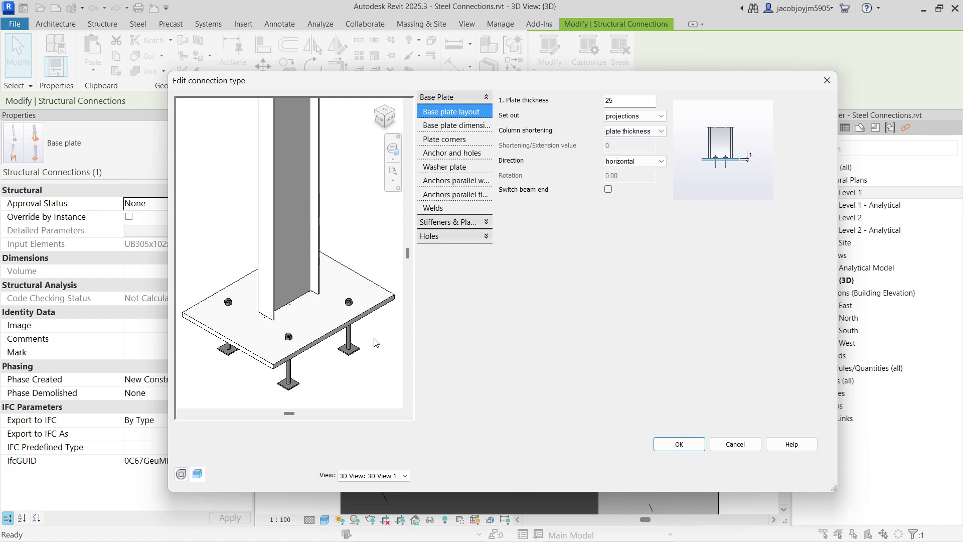
- Inspect the column-to-plate joint from the right side in the preview and set the column shortening to none
shift+middle_drag(376, 341, 327, 301)
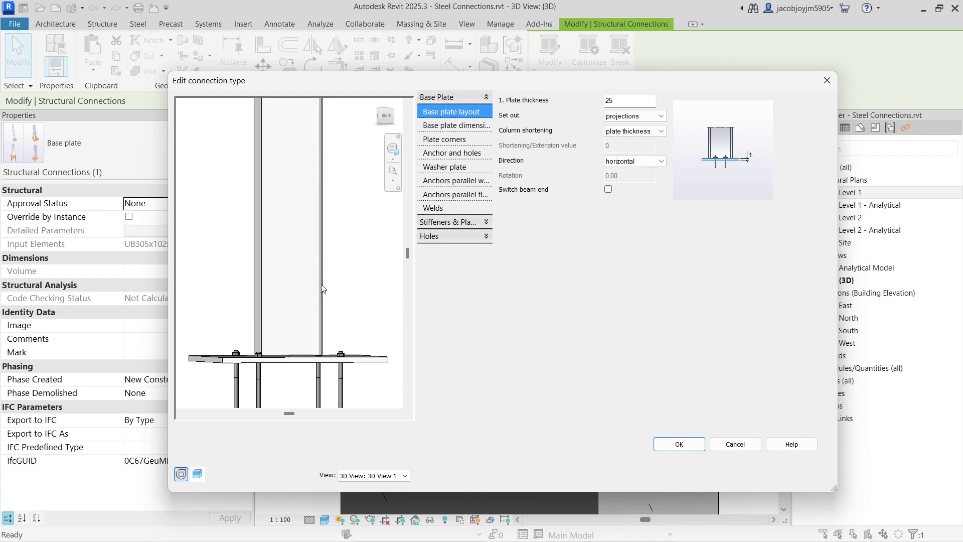
click(385, 117)
scroll(296, 326, up, 6)
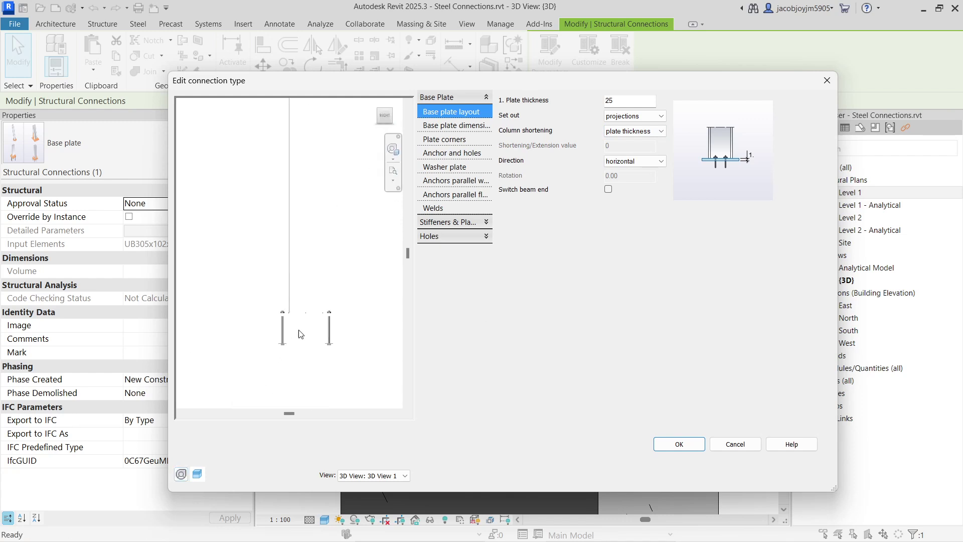
scroll(279, 311, up, 6)
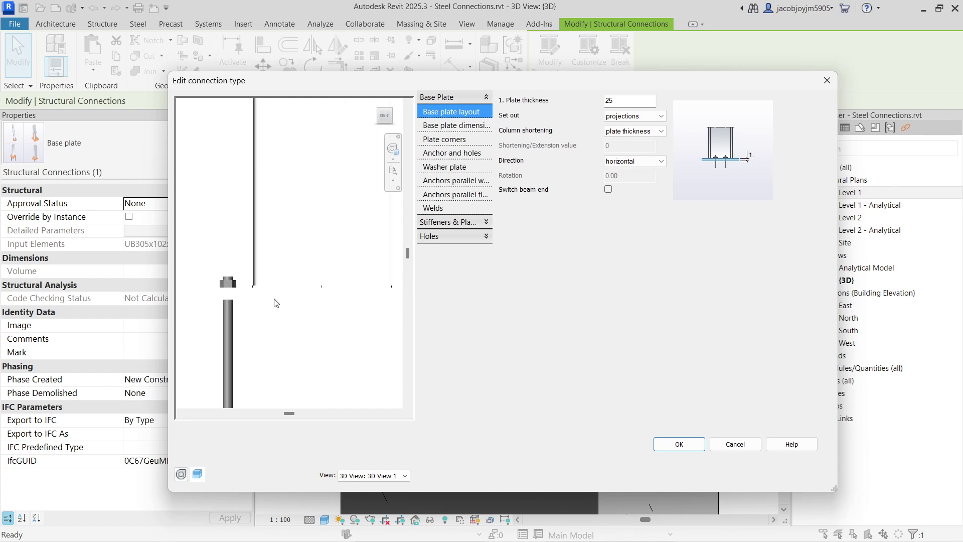
scroll(258, 293, down, 4)
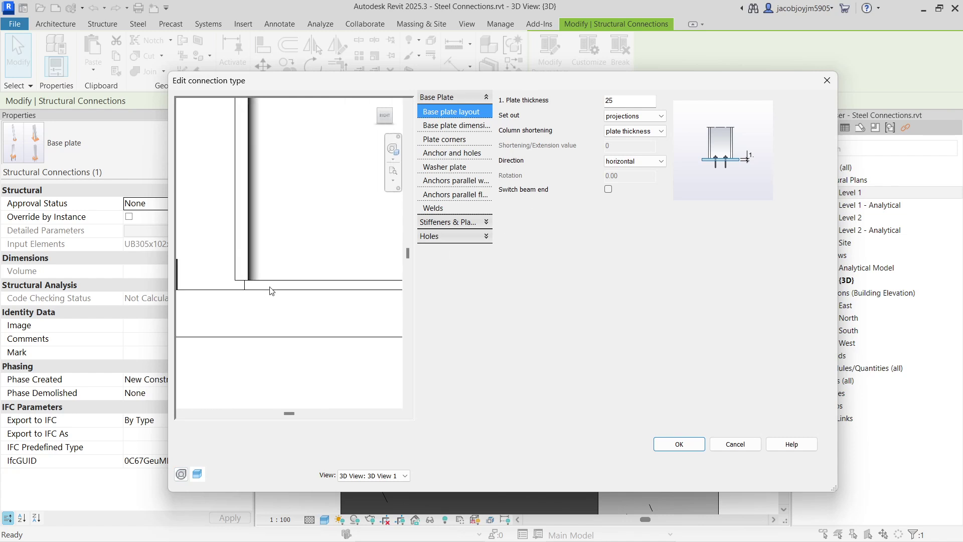
scroll(276, 286, down, 3)
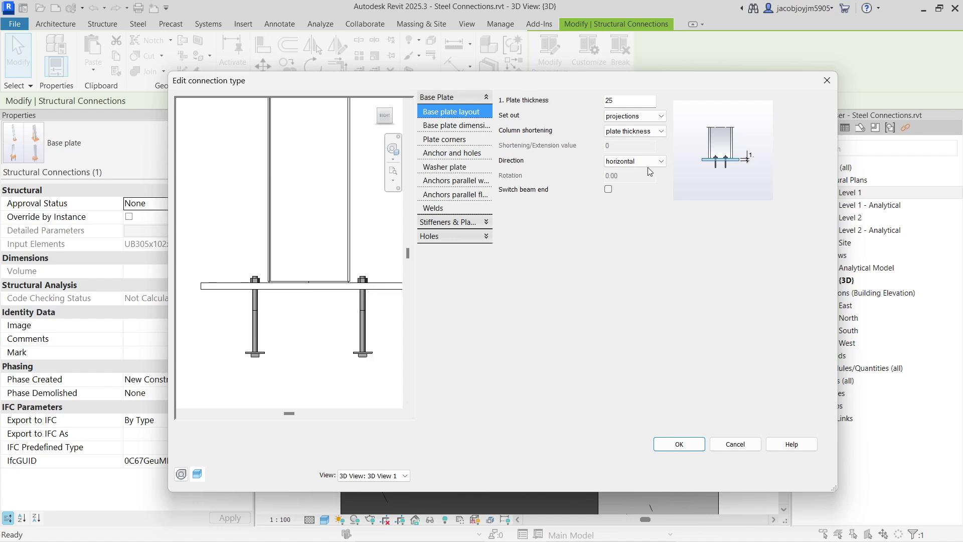
click(644, 134)
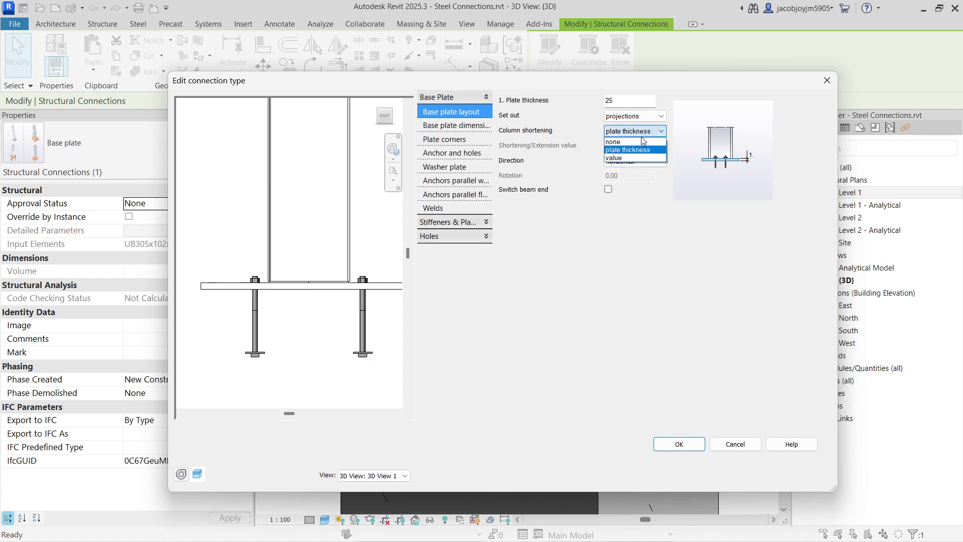
click(643, 142)
click(627, 132)
click(627, 132)
scroll(311, 240, up, 4)
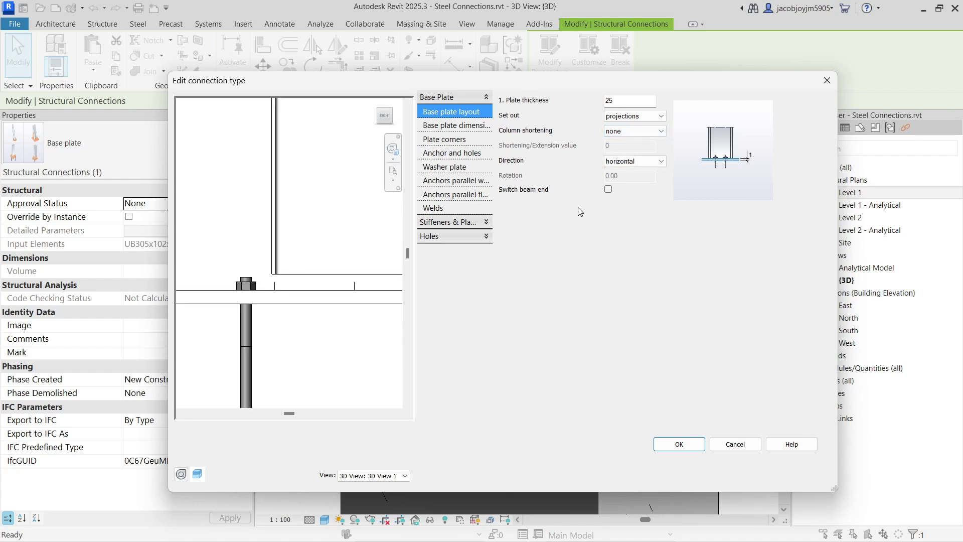
- Try a custom column shortening by choosing the value option with a shortening/extension value of 10
click(642, 133)
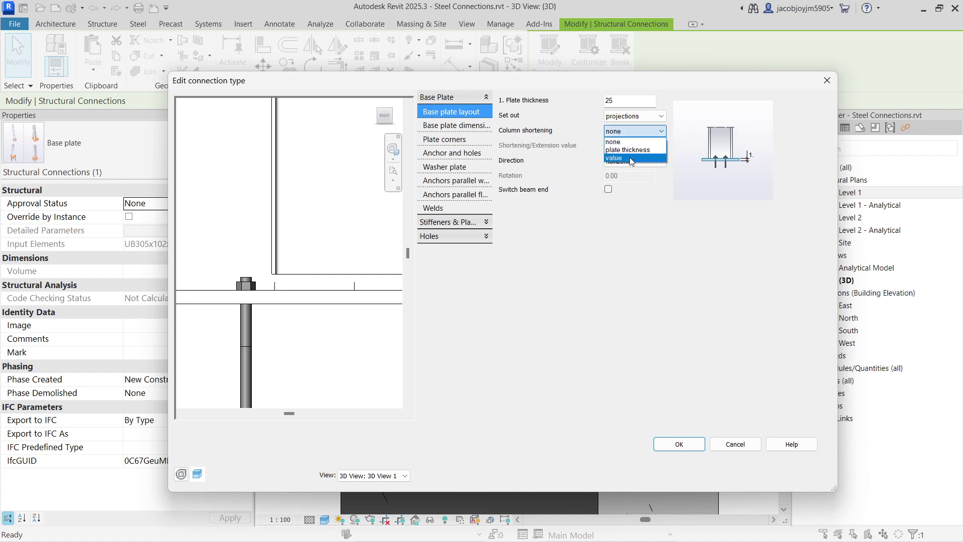
click(634, 158)
click(626, 145)
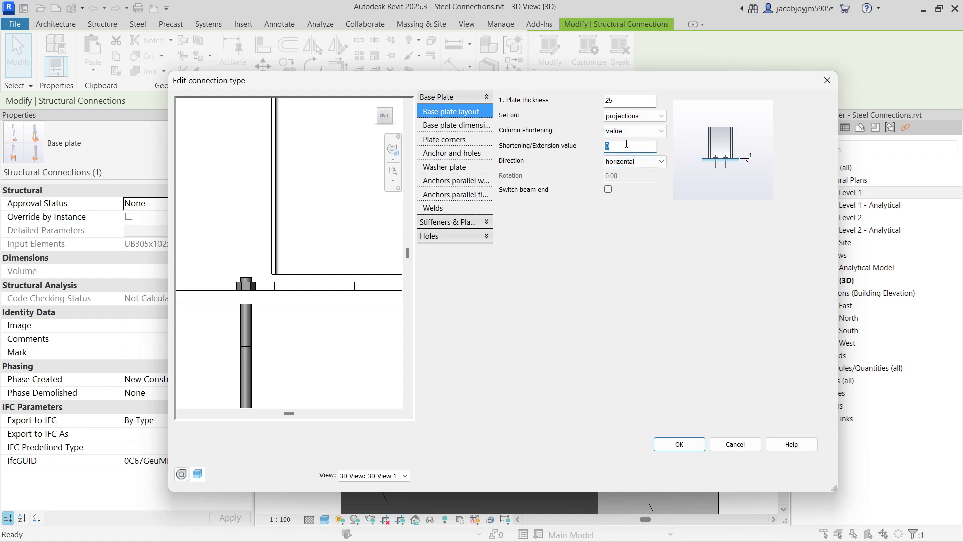
text(10)
key(Return)
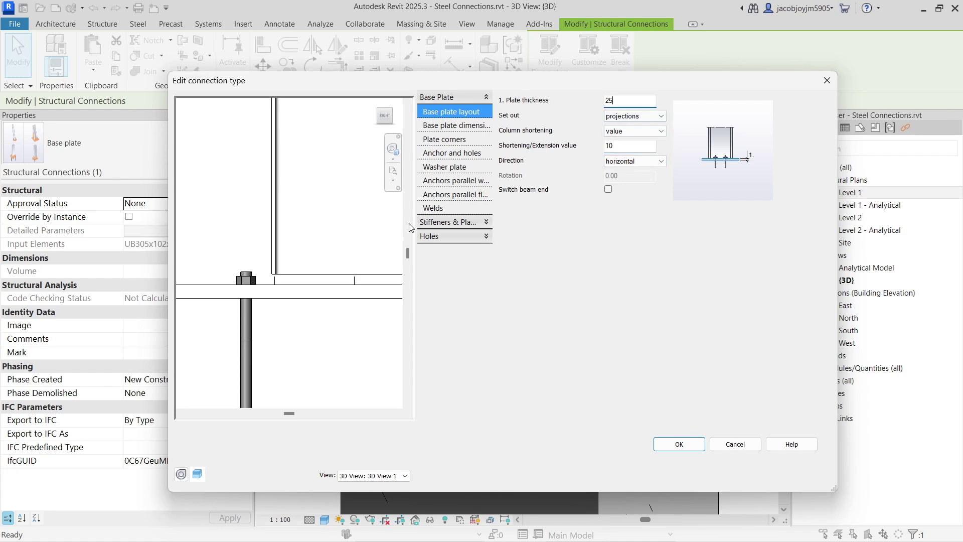
- Try a shortening/extension value of 100 and check the whole column base in the preview
click(622, 145)
text(1)
key(Return)
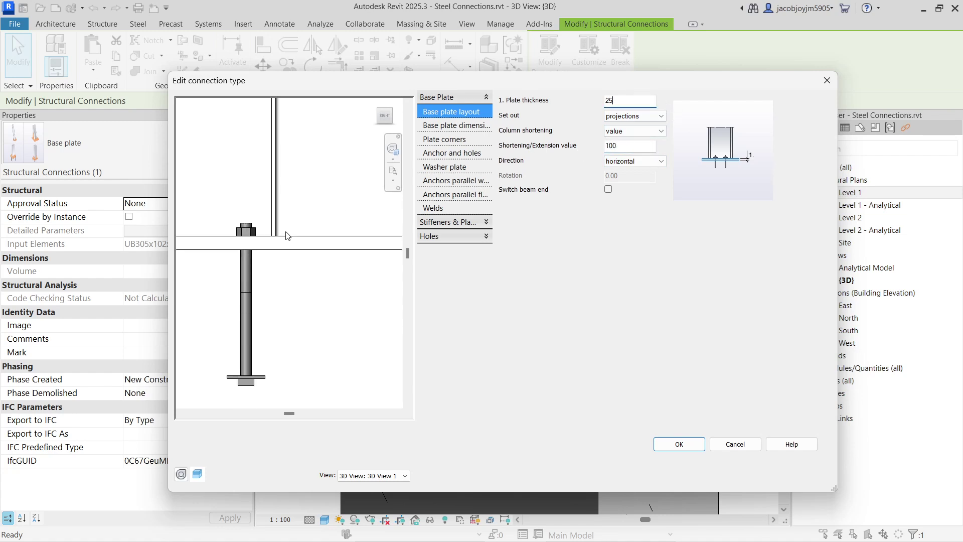
scroll(246, 271, down, 3)
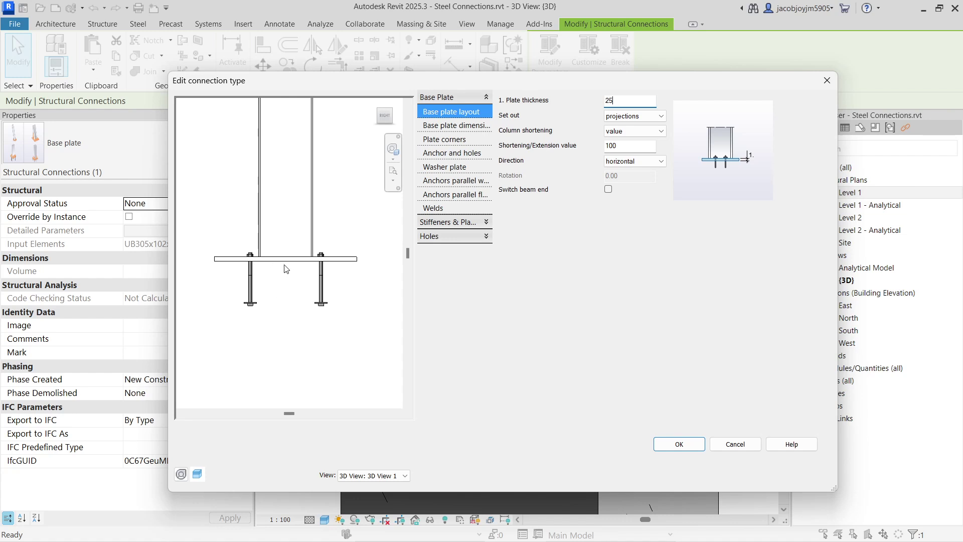
- Set the column shortening to plate thickness and the base plate's set out to from centre
click(638, 132)
click(636, 145)
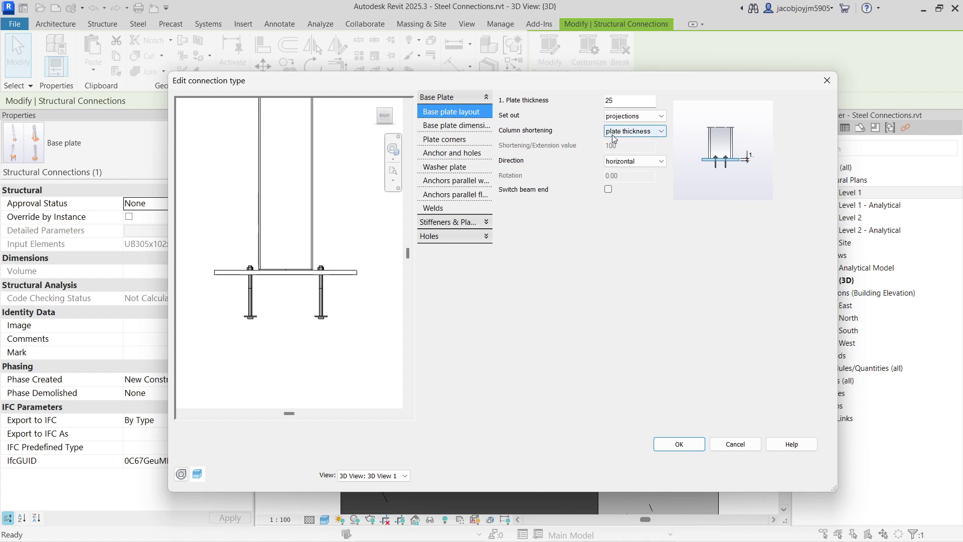
click(646, 117)
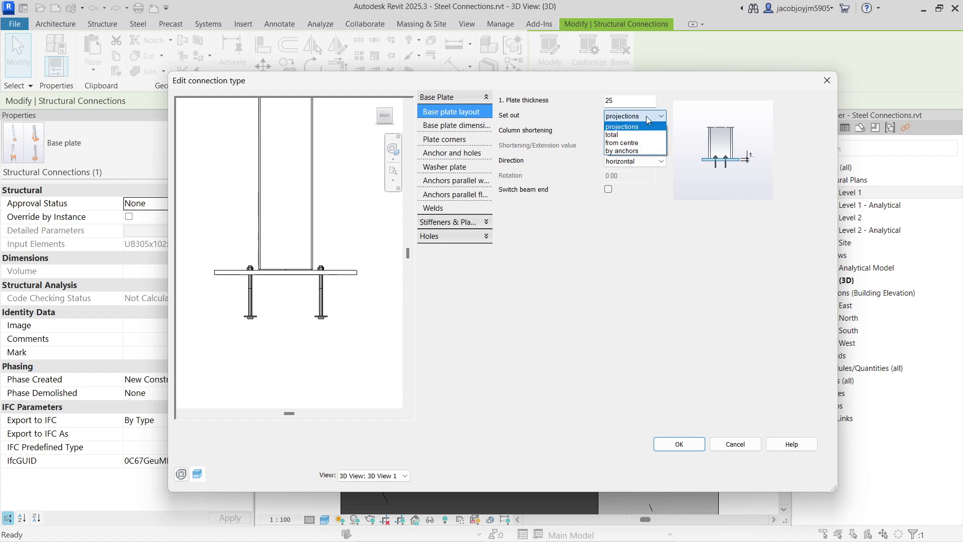
click(650, 144)
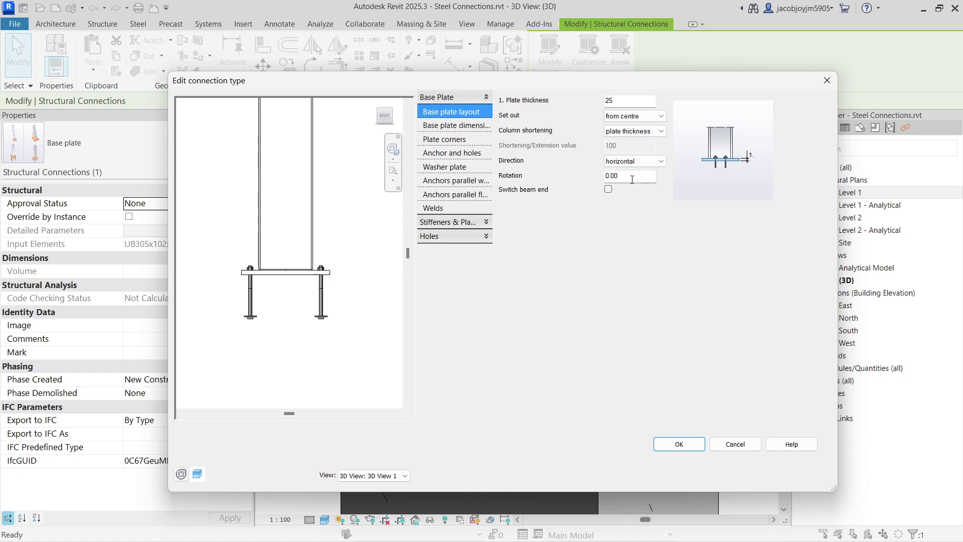
- Try a rotation of 250 for the base plate while viewing the connection in 3D in the preview
shift+middle_drag(217, 256, 349, 274)
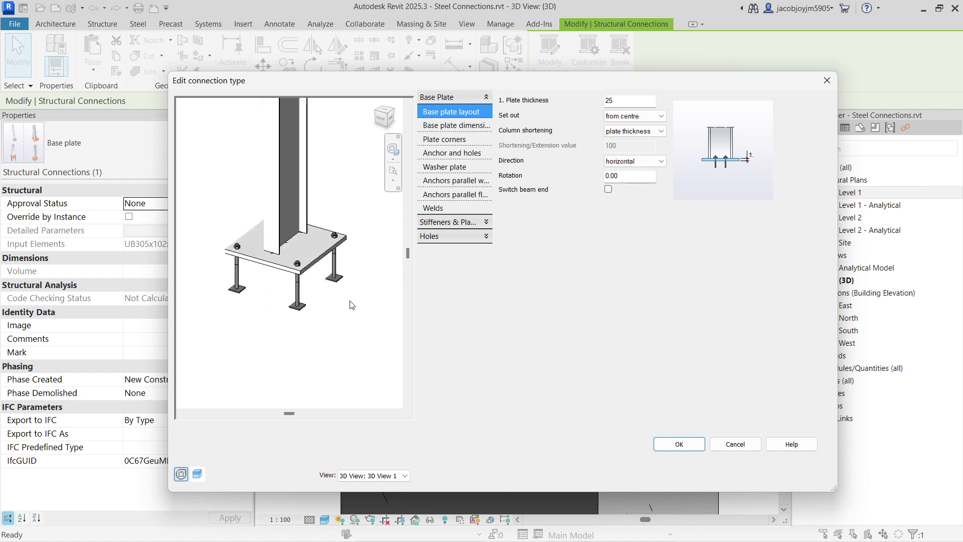
click(631, 176)
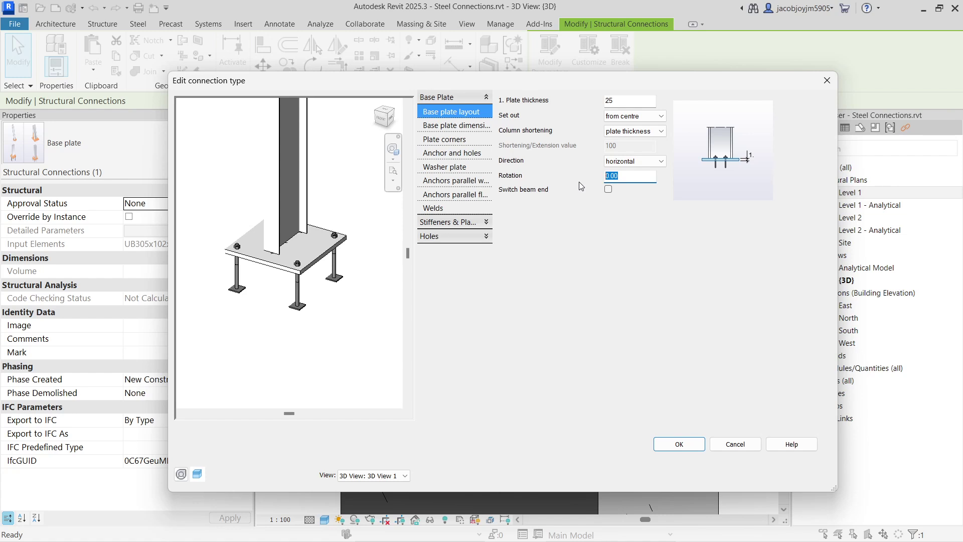
text(250)
click(623, 101)
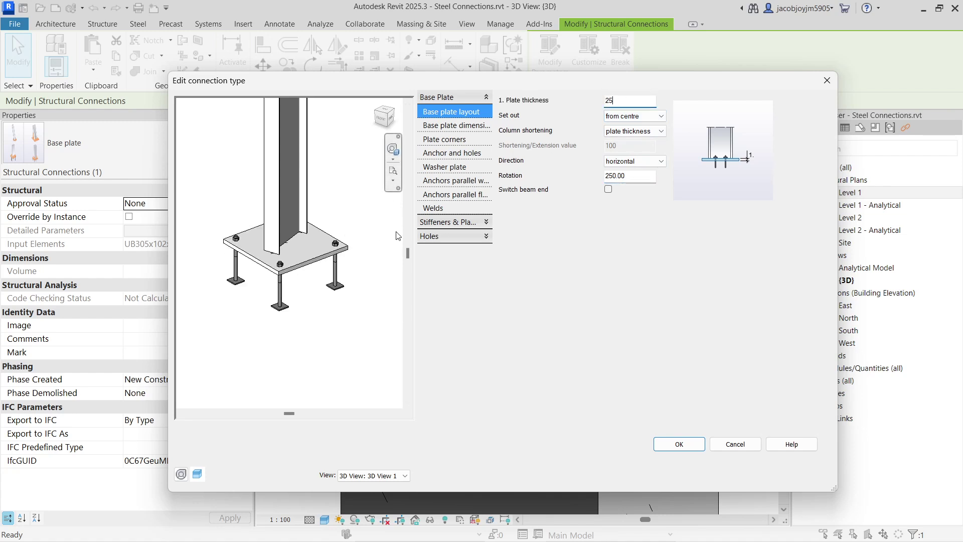
- Try switching the beam end, turn that option off again and return the base plate's rotation to 0
click(609, 190)
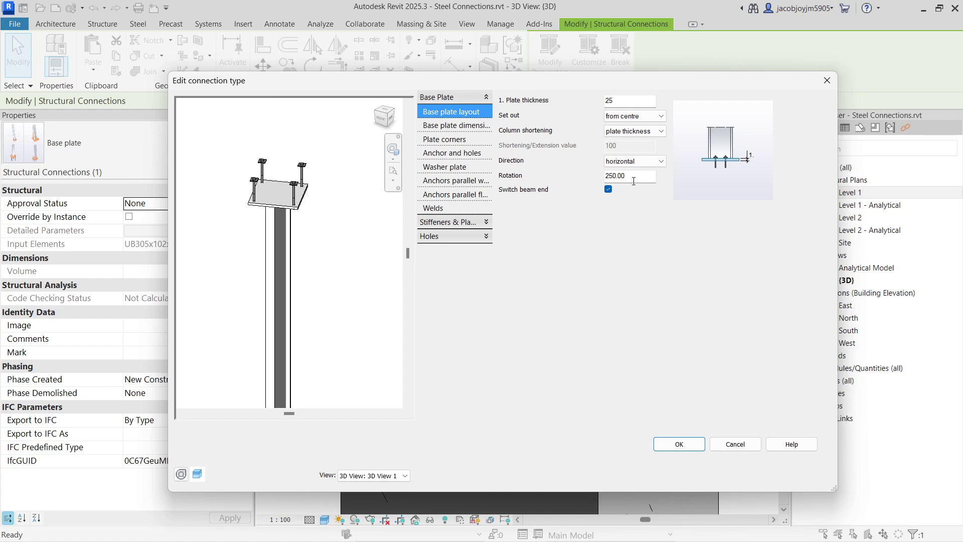
click(608, 190)
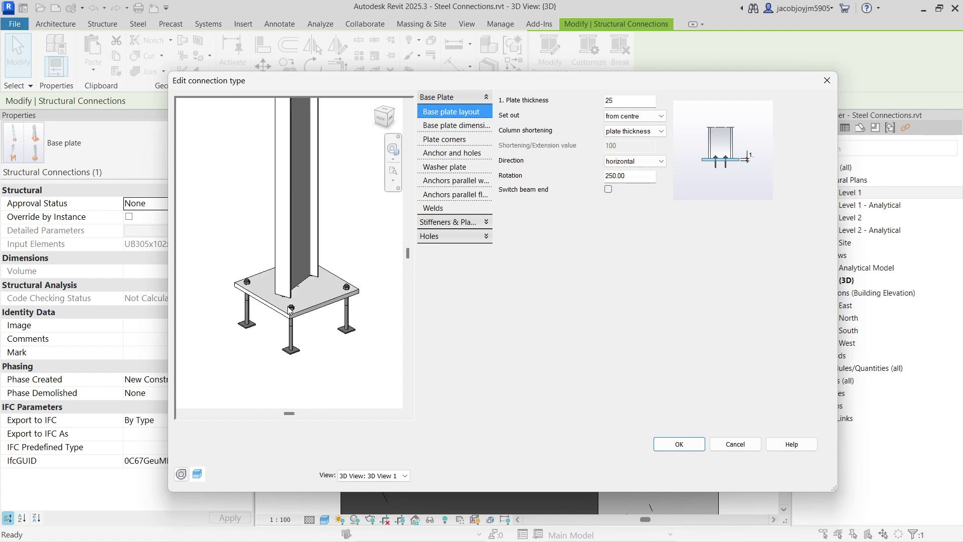
click(634, 178)
double_click(633, 178)
text(0)
key(Return)
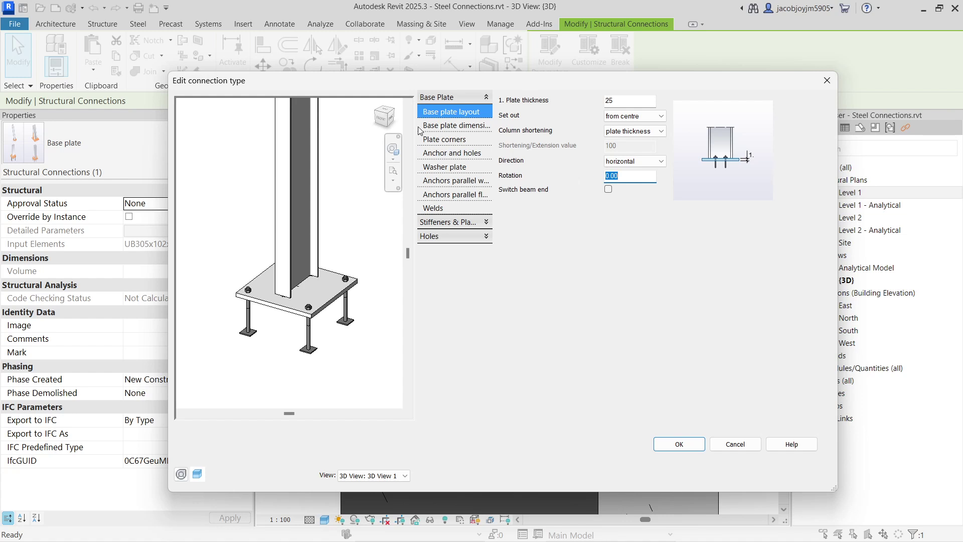
- Turn off equal projections in the base plate dimensions and set projection 1 to 300
click(449, 129)
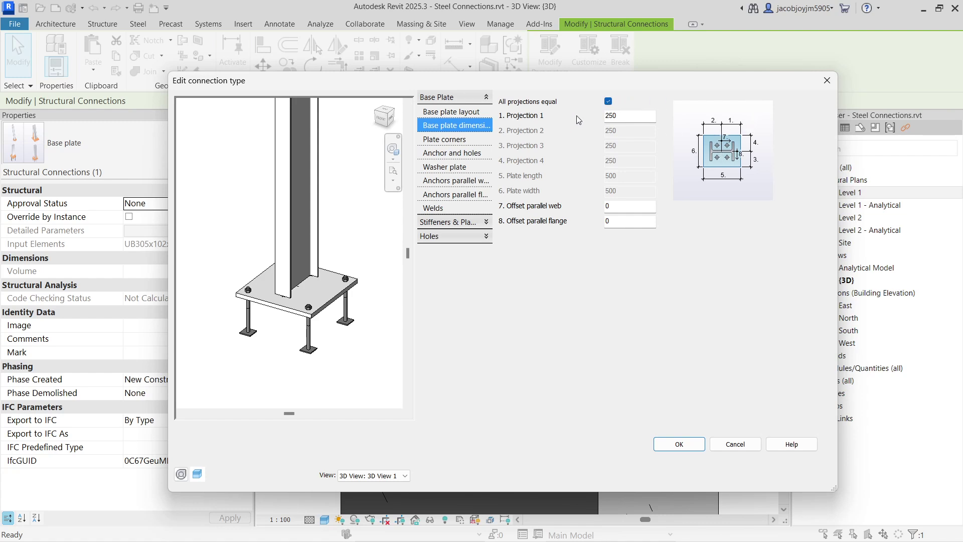
click(609, 101)
drag(619, 116, 600, 114)
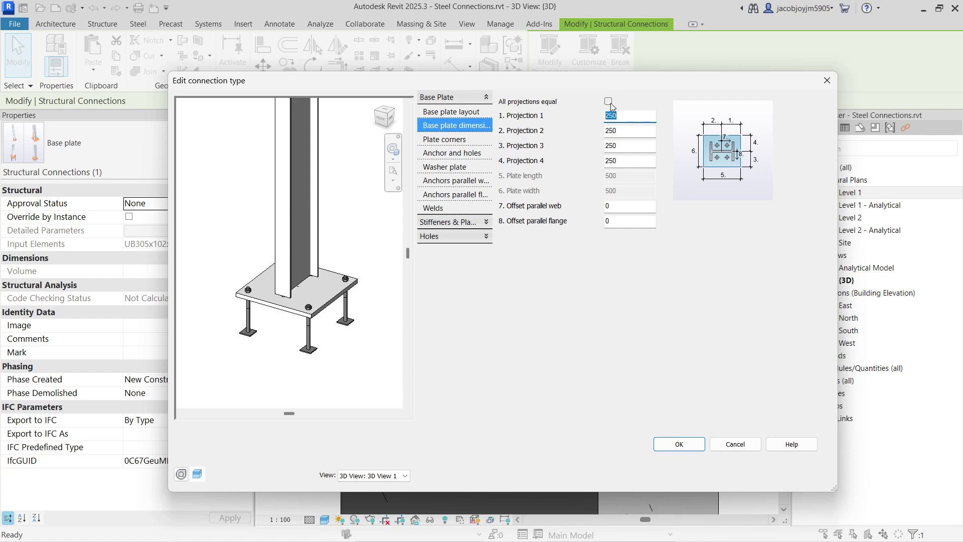
click(629, 160)
double_click(625, 113)
key(Tab)
double_click(625, 117)
text(300)
click(629, 130)
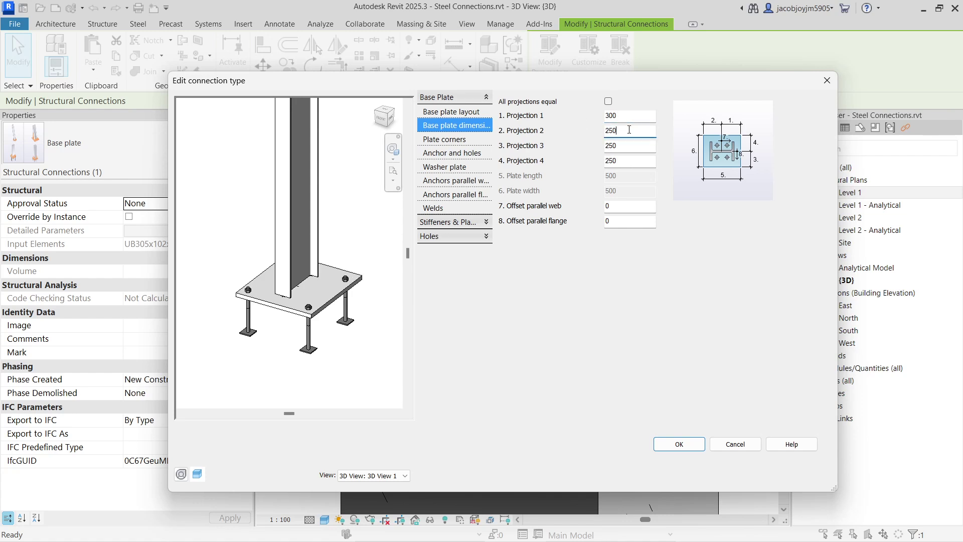